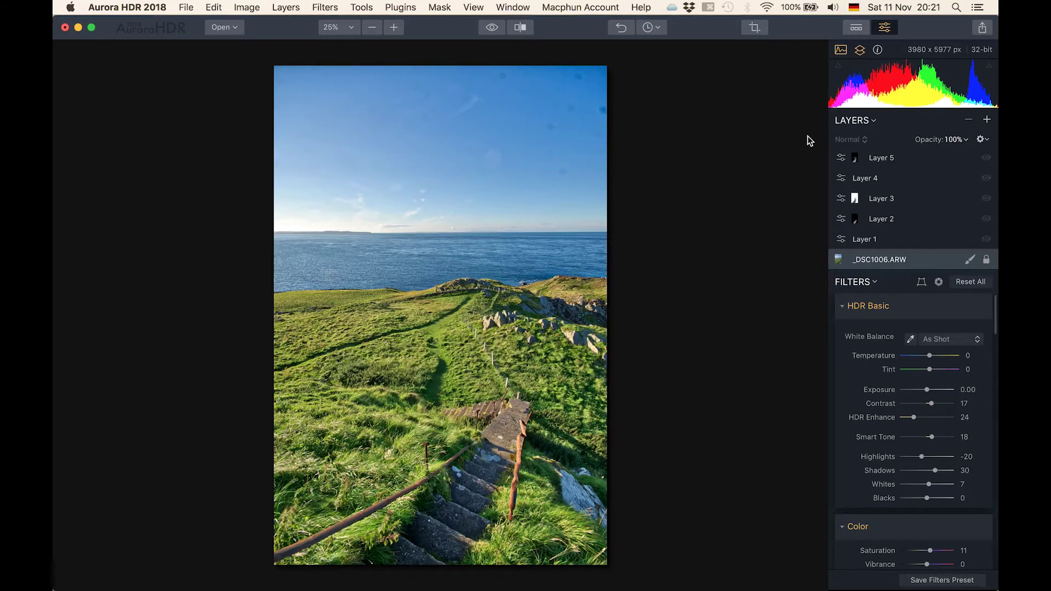
- Display the presets and set HDR Enhance to 15 and color Saturation to 11 on the _DSC1006.ARW layer
click(855, 28)
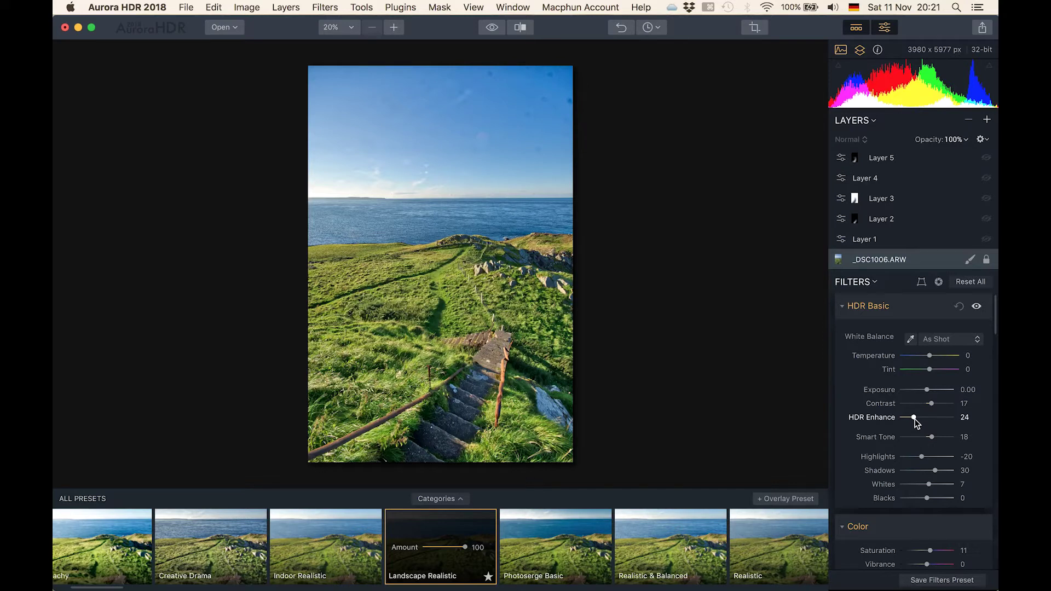
mouse_move(916, 421)
mouse_down()
mouse_move(947, 418)
mouse_move(893, 423)
mouse_move(926, 420)
mouse_move(910, 419)
mouse_up()
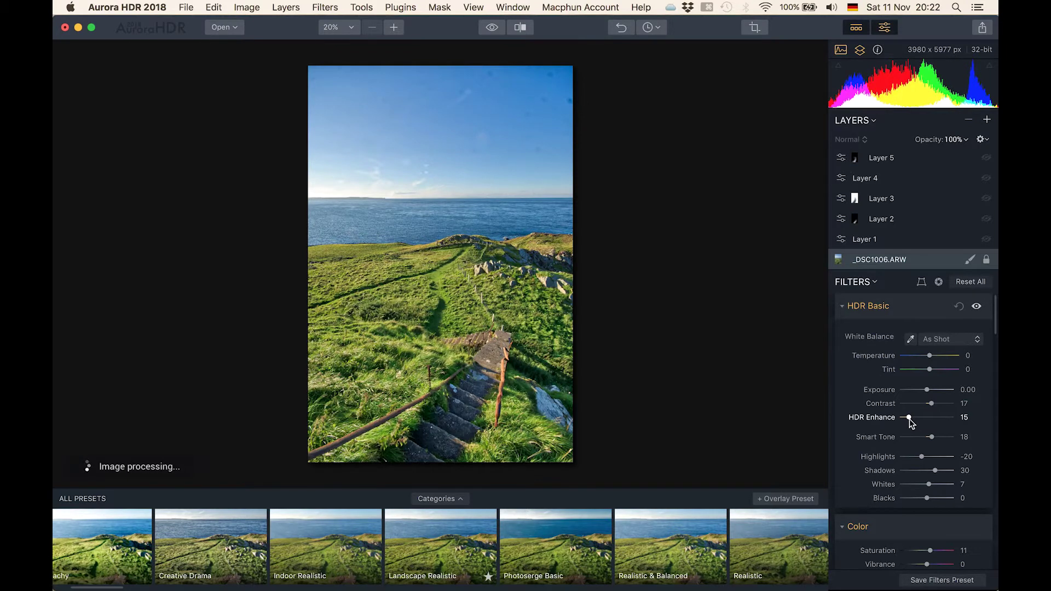
scroll(911, 422, down, 5)
scroll(911, 423, down, 2)
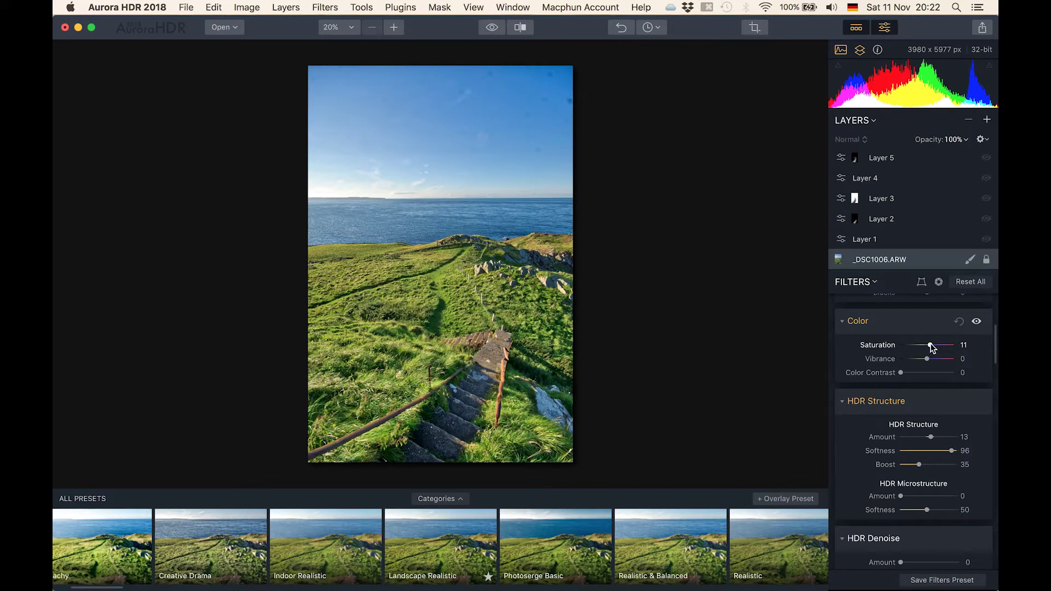
mouse_move(933, 347)
mouse_down()
mouse_move(906, 346)
mouse_move(932, 347)
mouse_up()
- Try the HDR Structure amount at 100, and settle it at 11 on the _DSC1006.ARW layer
scroll(932, 347, down, 4)
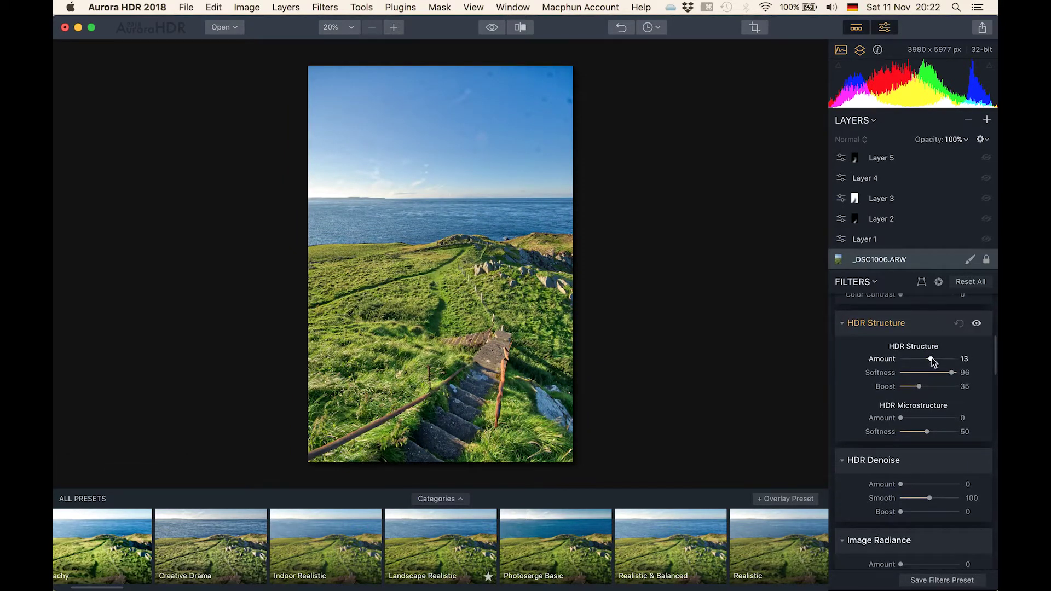
drag(932, 359, 956, 360)
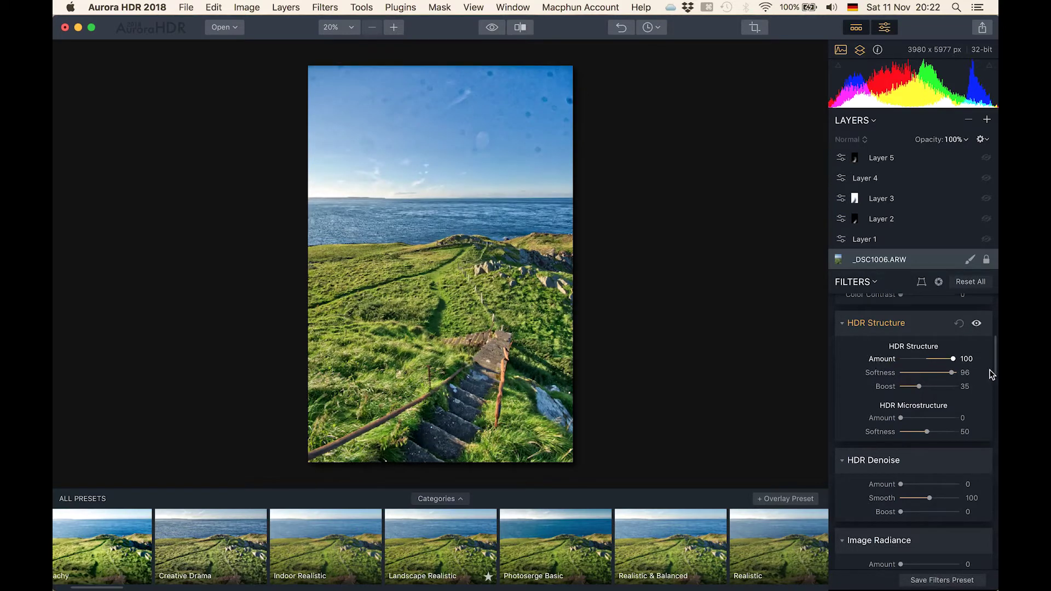
drag(880, 371, 931, 364)
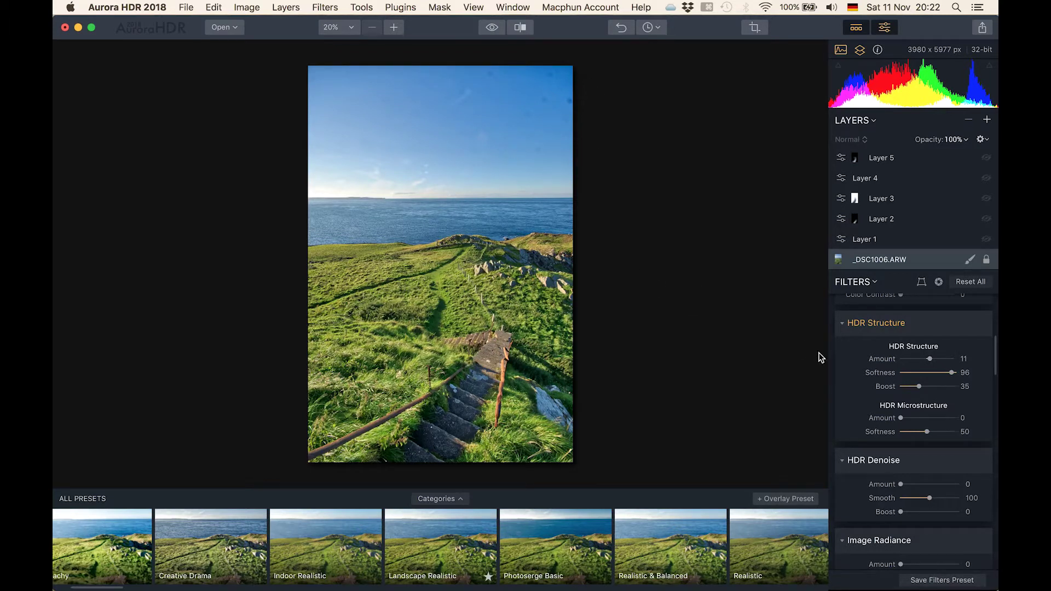
- Review the remaining filter settings of the _DSC1006.ARW layer, including Image Radiance and Top & Bottom Tuning
scroll(933, 399, down, 3)
scroll(934, 399, down, 10)
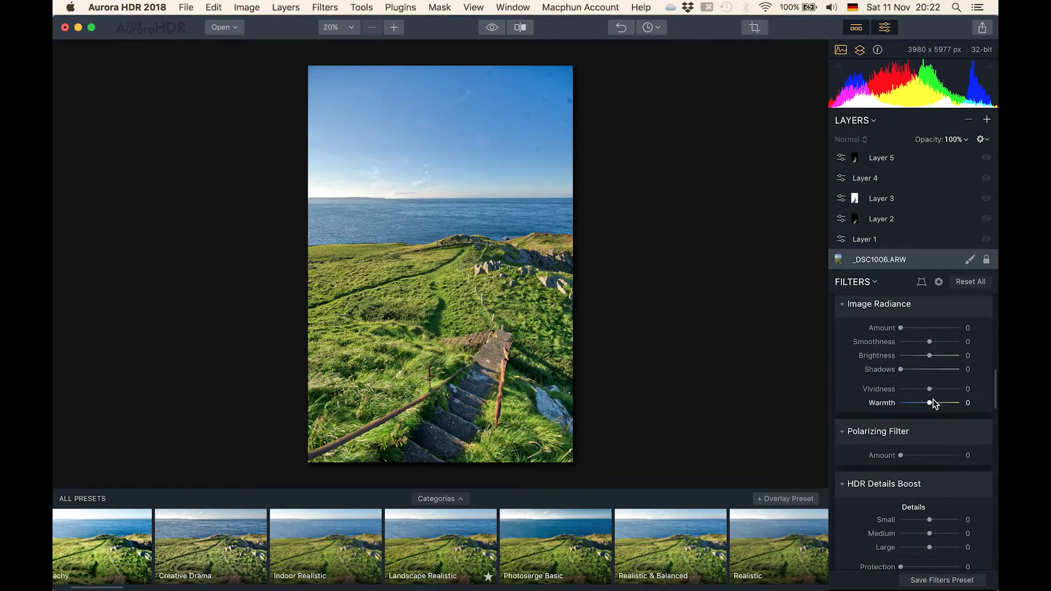
scroll(933, 399, down, 8)
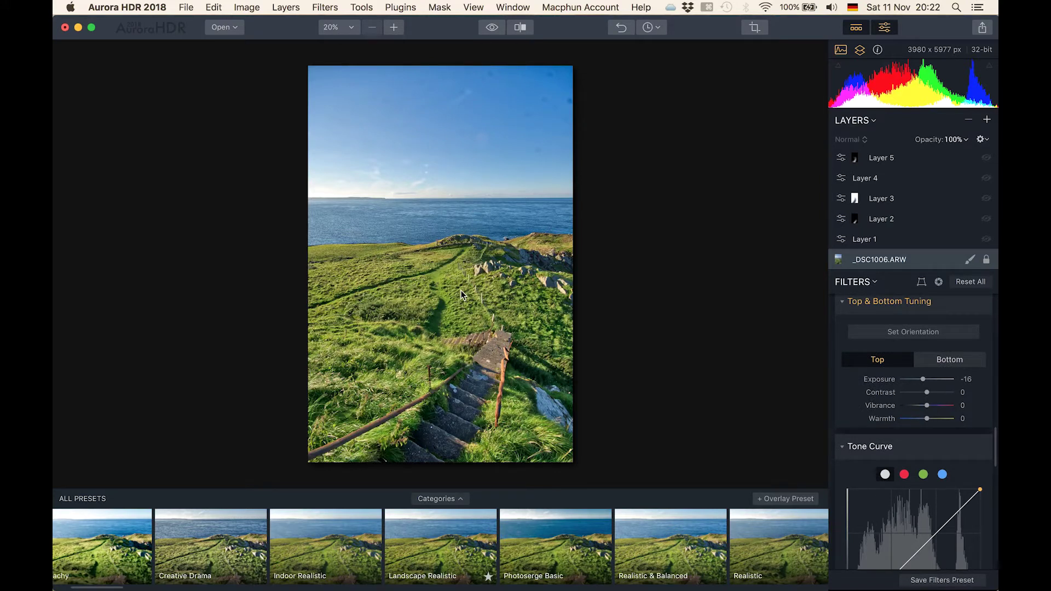
scroll(923, 405, down, 5)
scroll(922, 405, down, 10)
scroll(922, 405, down, 3)
scroll(923, 406, up, 20)
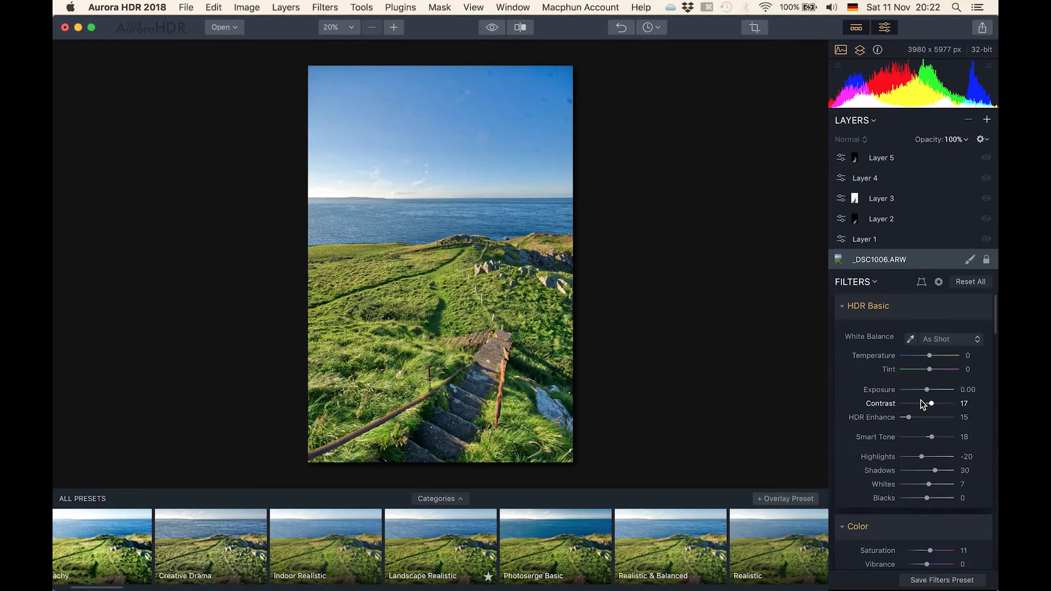
- Compare the edited photo with the original and inspect the sky up close for sensor dust spots
click(495, 29)
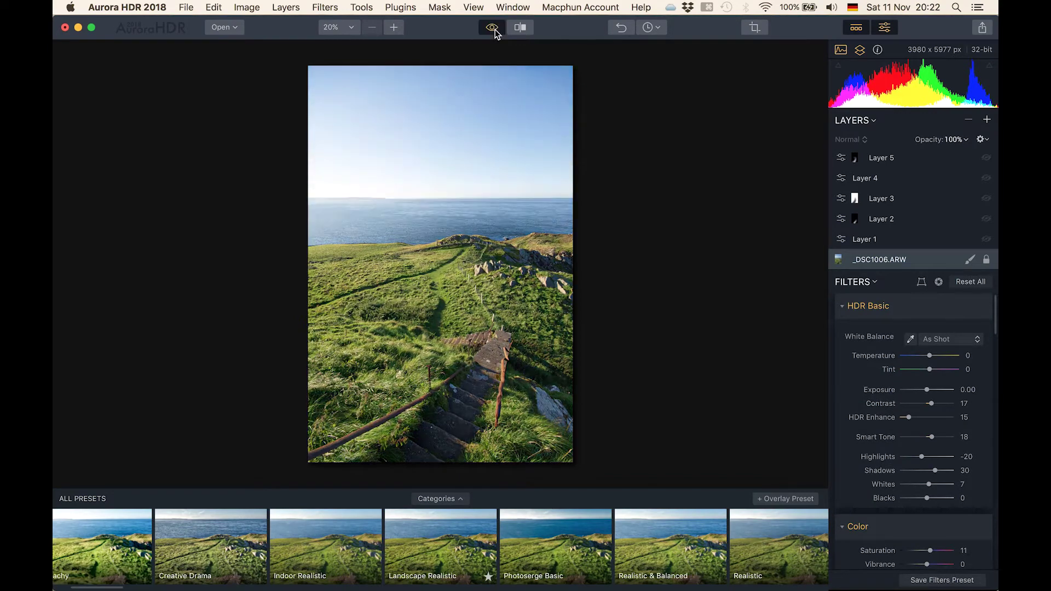
click(495, 29)
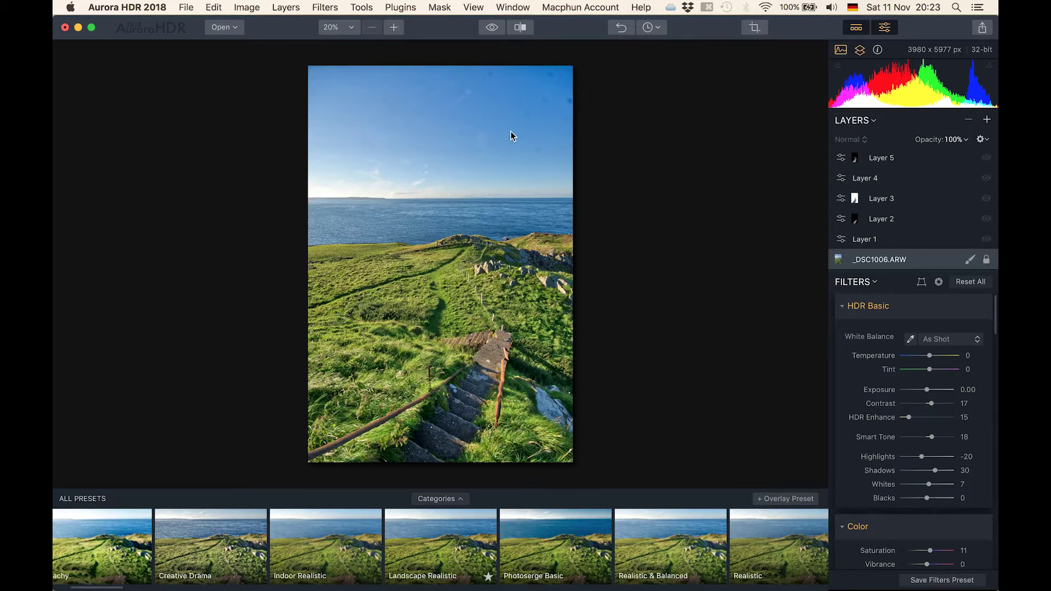
scroll(511, 137, up, 5)
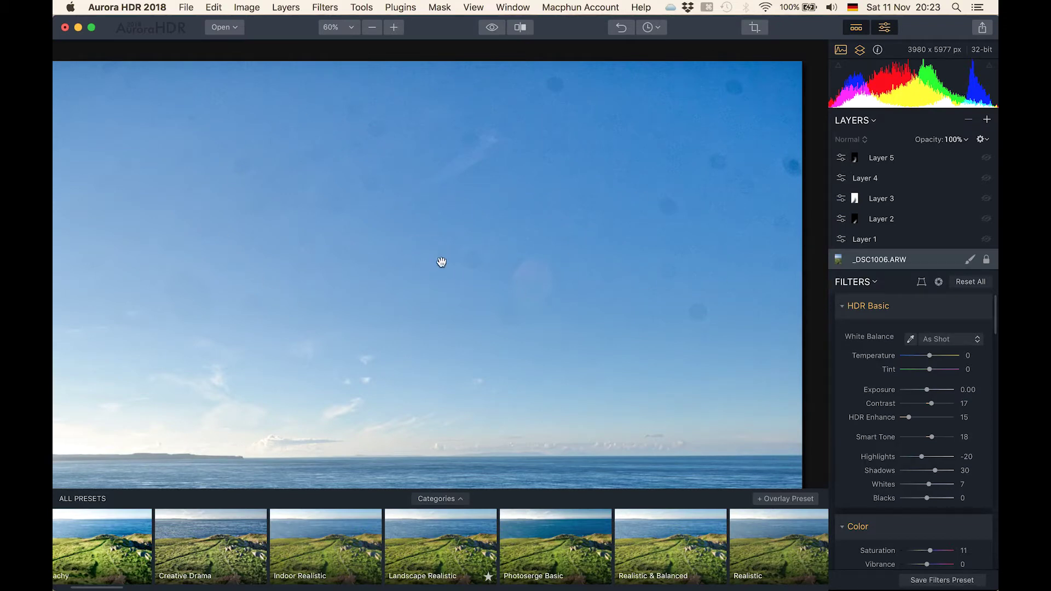
scroll(442, 263, down, 5)
scroll(442, 262, down, 3)
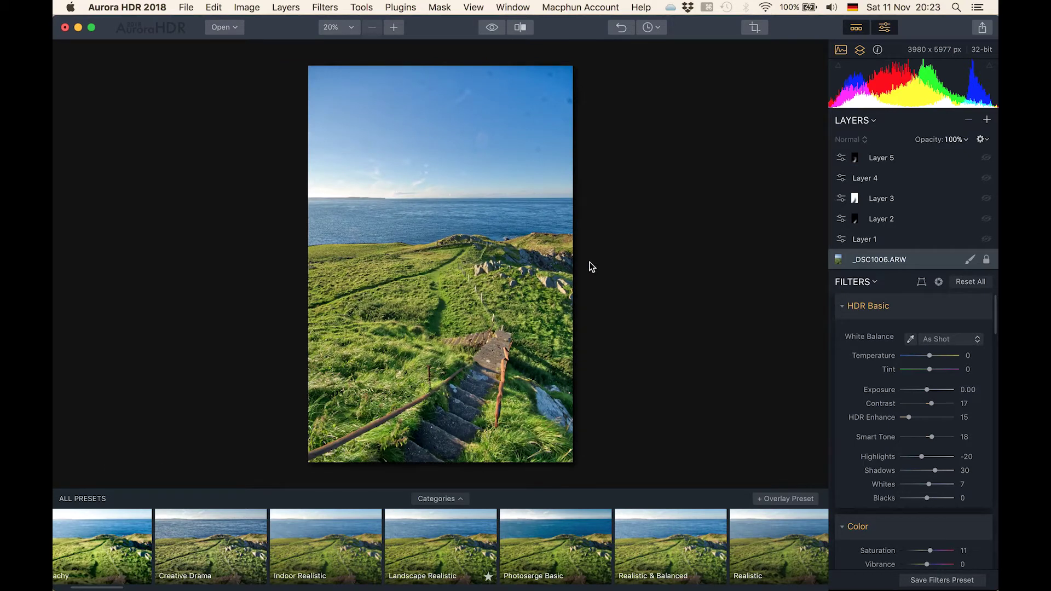
- Activate Layer 1, try its Image Radiance amount at 0, and set it to 71
click(909, 258)
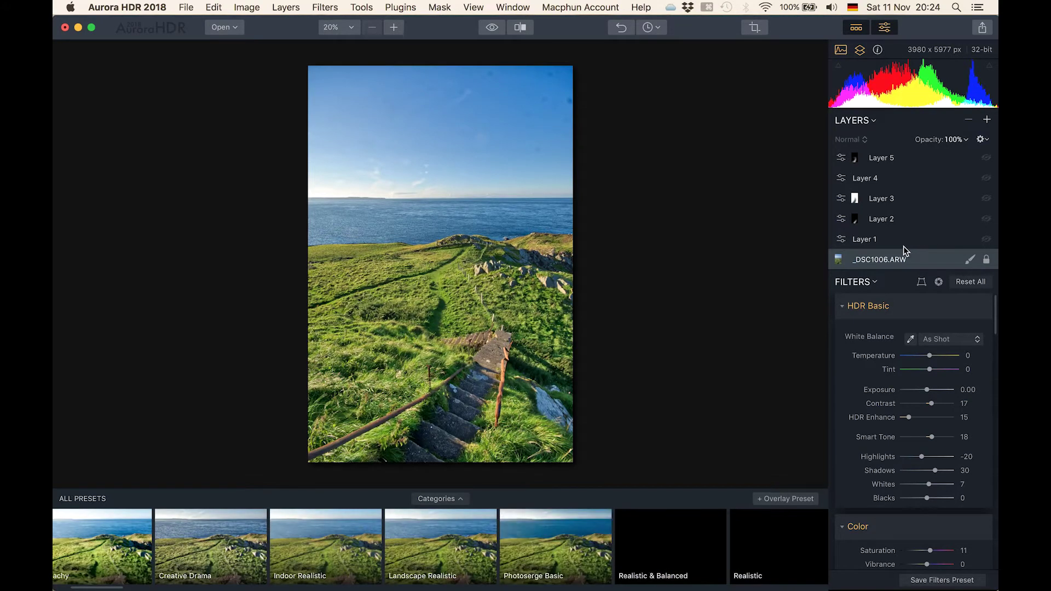
click(903, 246)
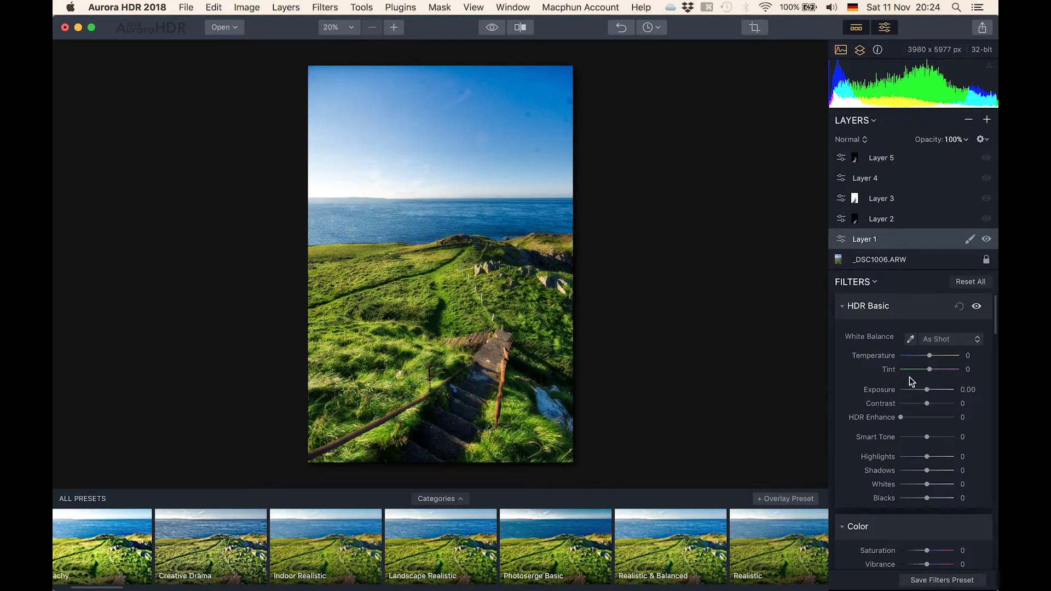
scroll(910, 378, down, 15)
scroll(909, 377, up, 5)
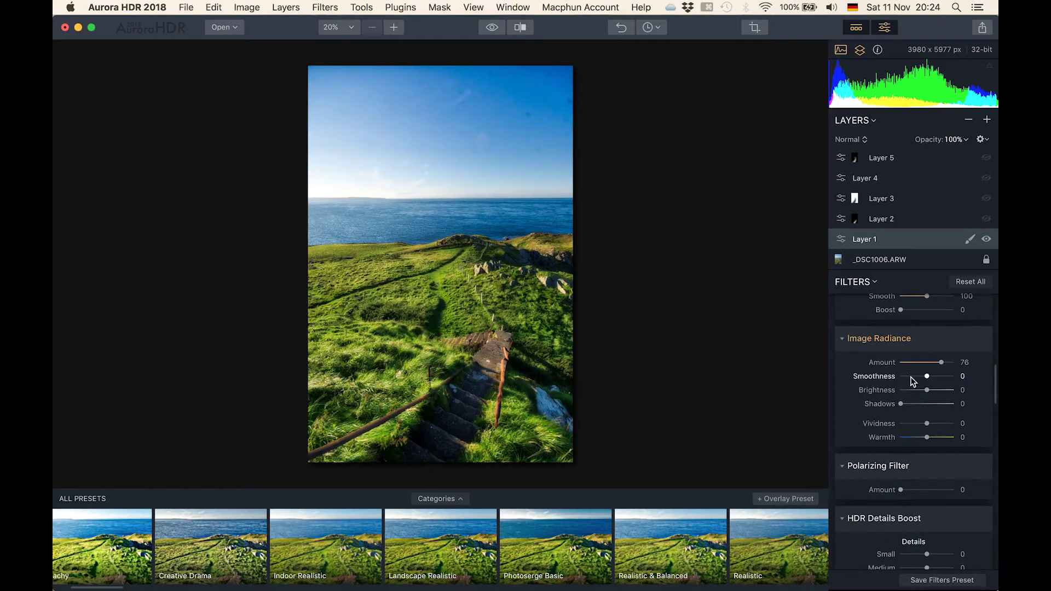
drag(942, 362, 899, 363)
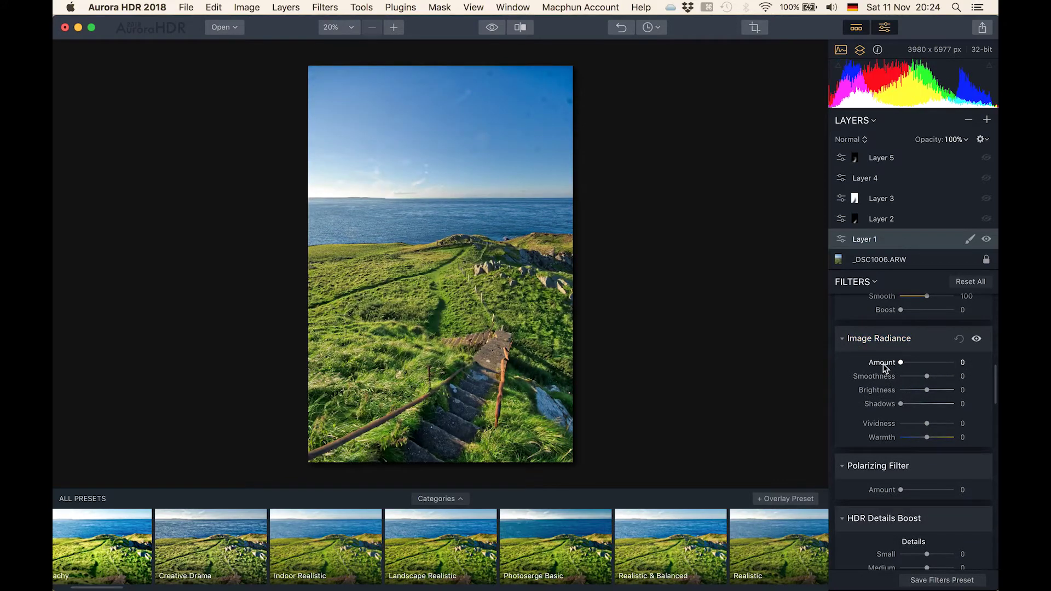
drag(903, 366, 940, 366)
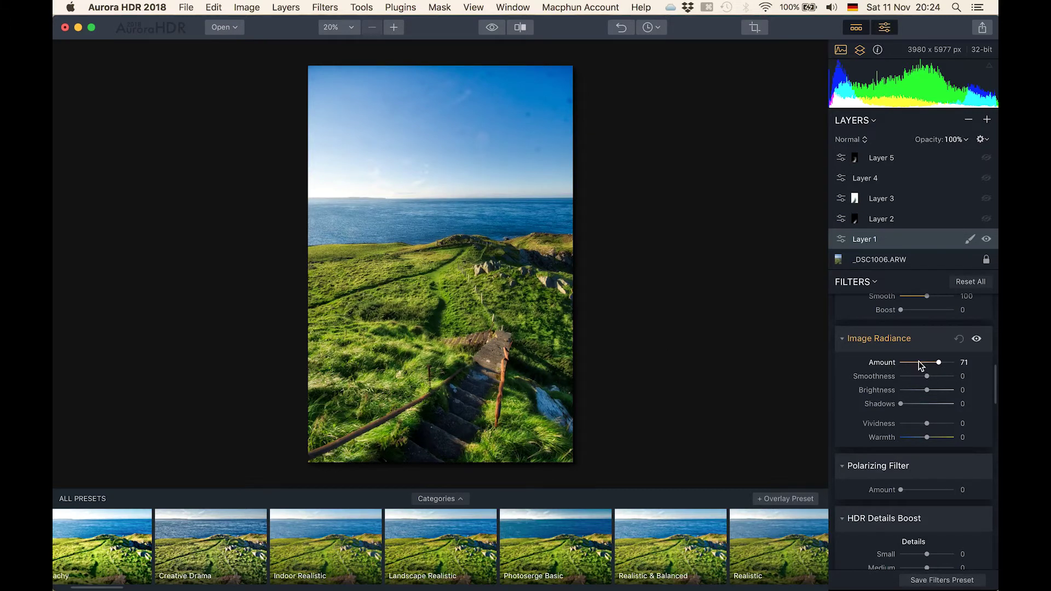
- Check the Vignette amount of Layer 1 and compare the photo with this layer hidden and shown
scroll(919, 361, down, 10)
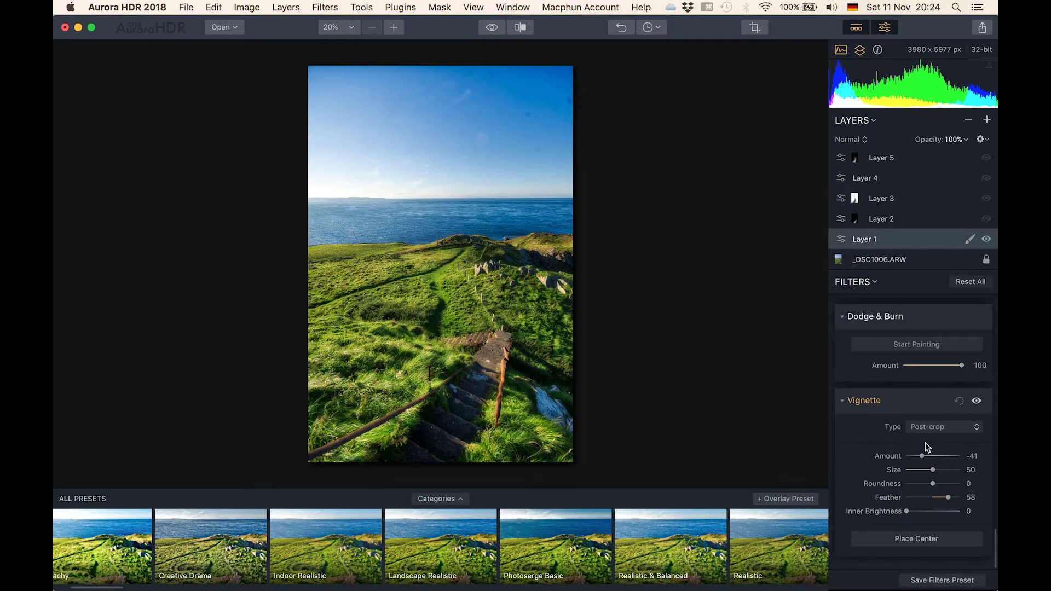
mouse_move(924, 457)
mouse_down()
mouse_move(933, 458)
mouse_move(923, 462)
mouse_up()
click(988, 241)
click(988, 241)
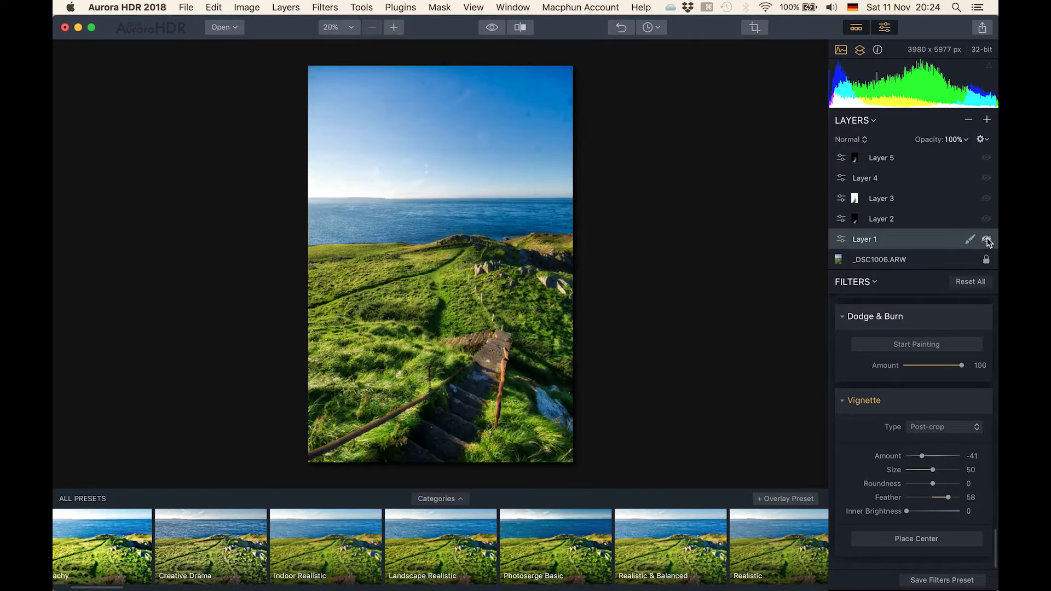
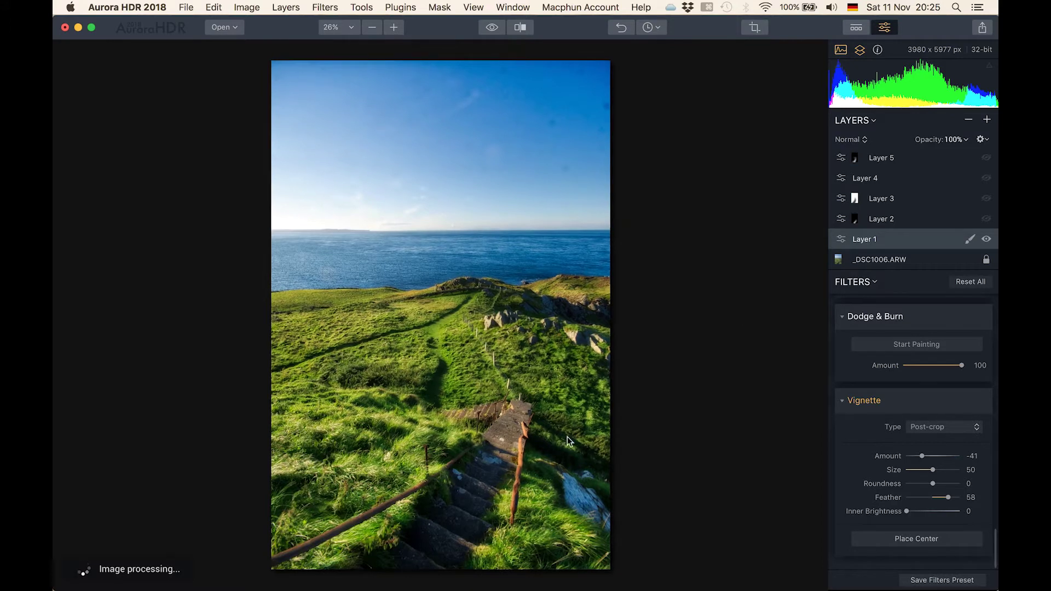
- Activate Layer 2, Layer 3 and Layer 4 one after another, checking the HDR Basic settings of Layer 3
click(886, 221)
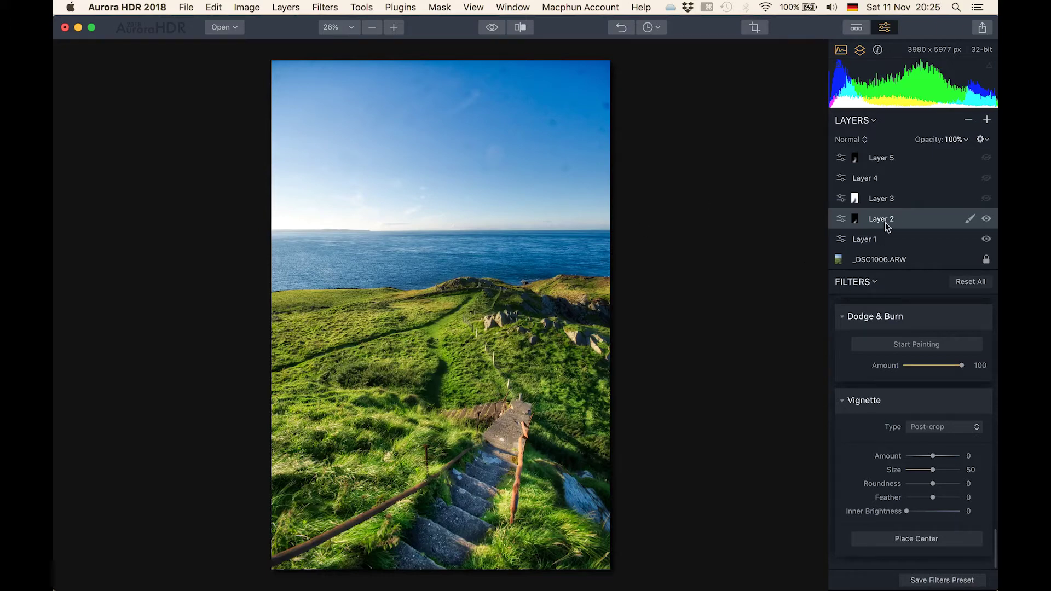
click(902, 202)
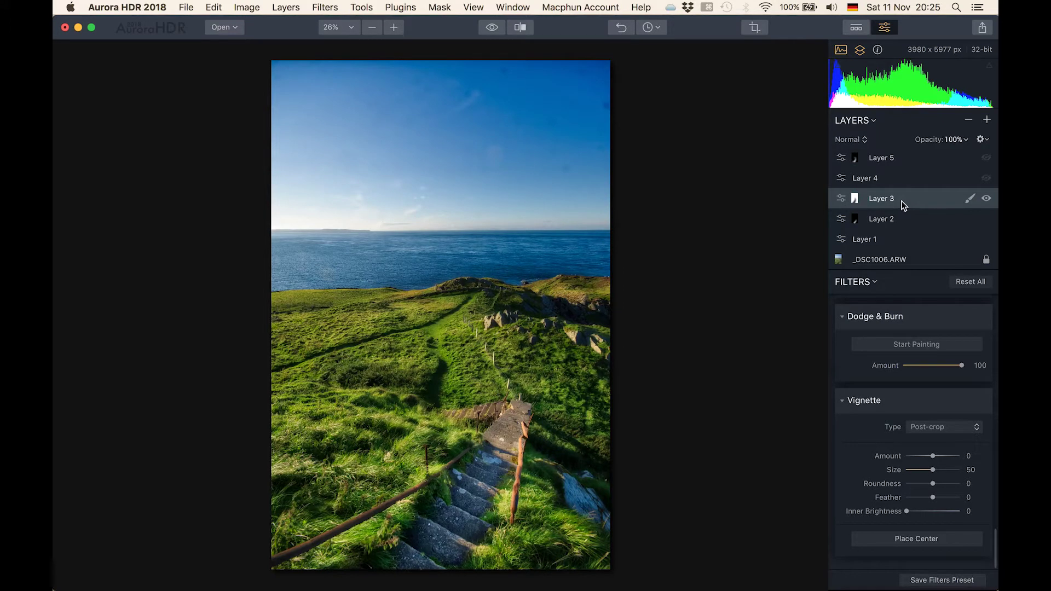
scroll(900, 497, up, 15)
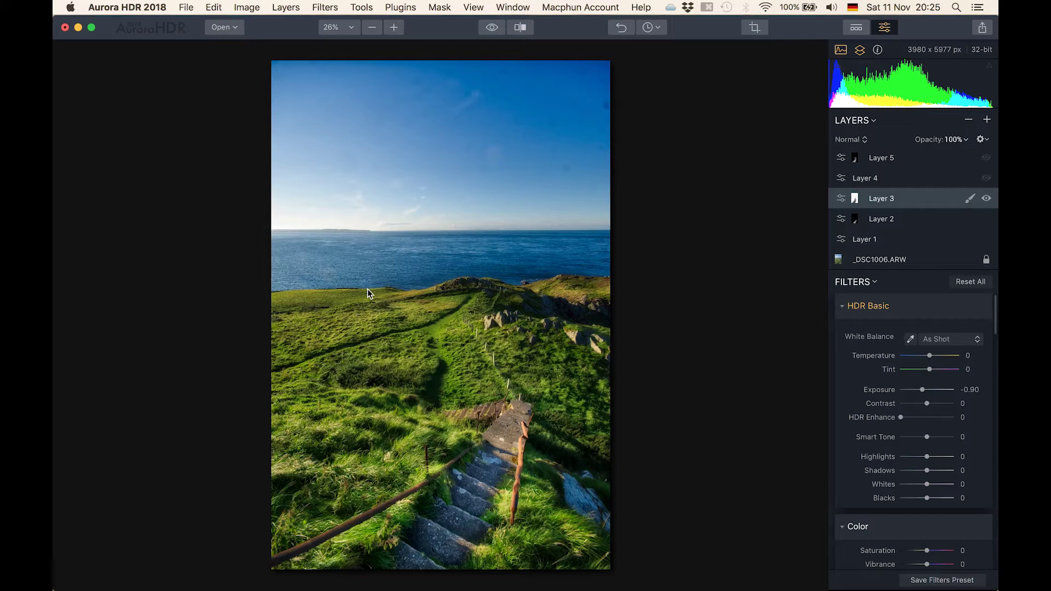
click(904, 183)
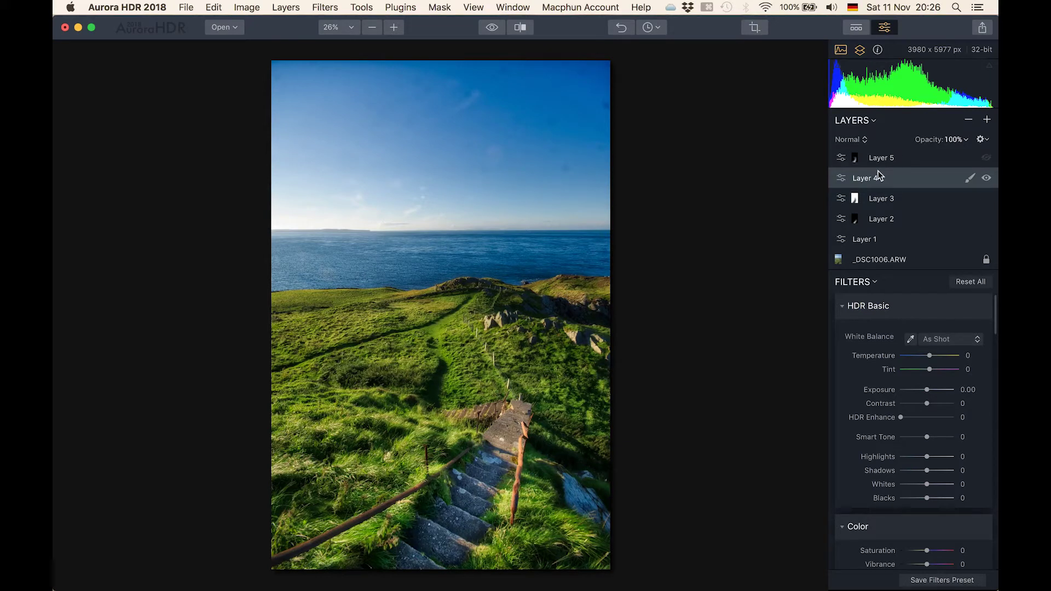
- Activate Layer 5 and set its Smart Tone to 90 and its Saturation to -14
click(886, 160)
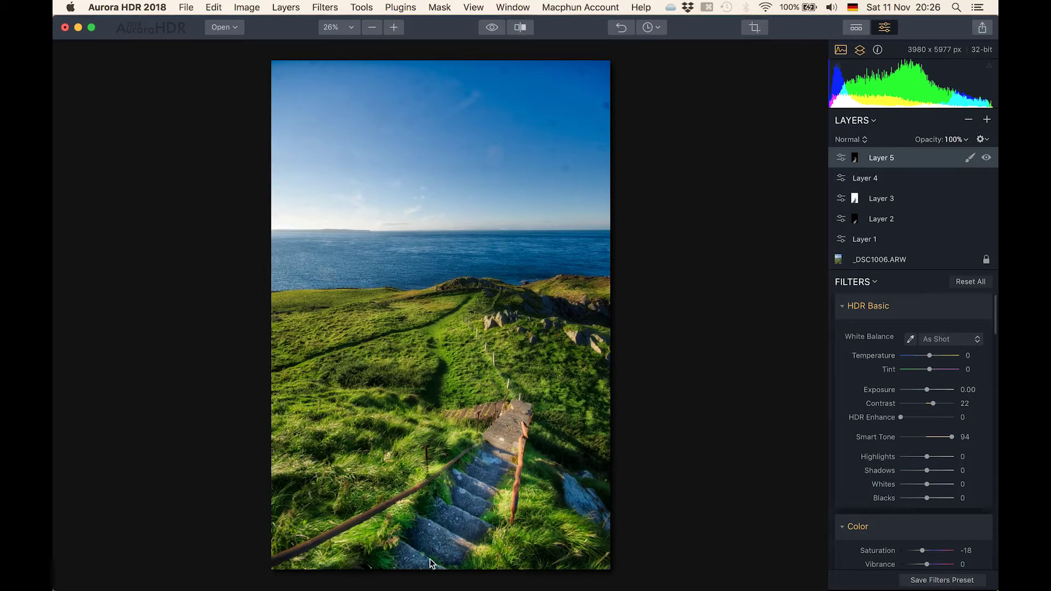
mouse_move(953, 438)
mouse_down()
mouse_move(927, 438)
mouse_move(954, 438)
mouse_up()
scroll(953, 442, down, 5)
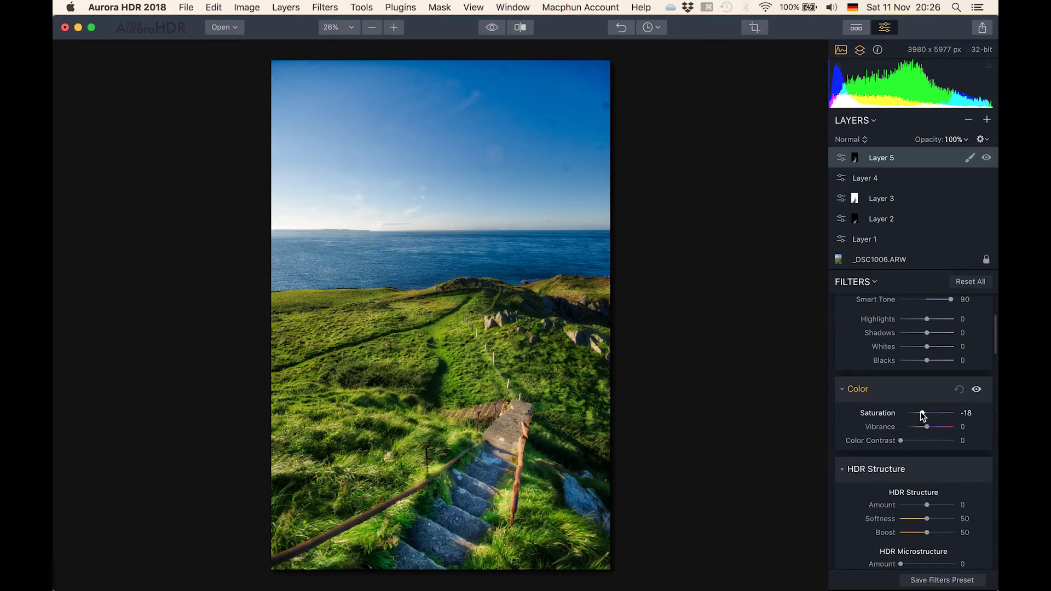
mouse_move(922, 416)
mouse_down()
mouse_move(953, 416)
mouse_move(923, 418)
mouse_up()
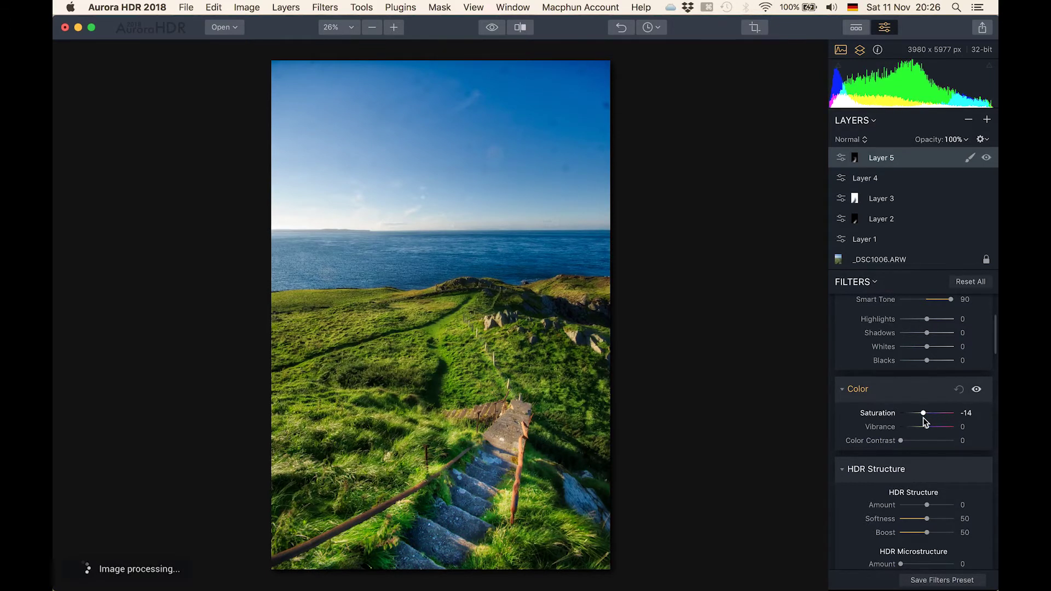
- Compare the photo with all adjustment layers applied against the original image
scroll(923, 419, up, 5)
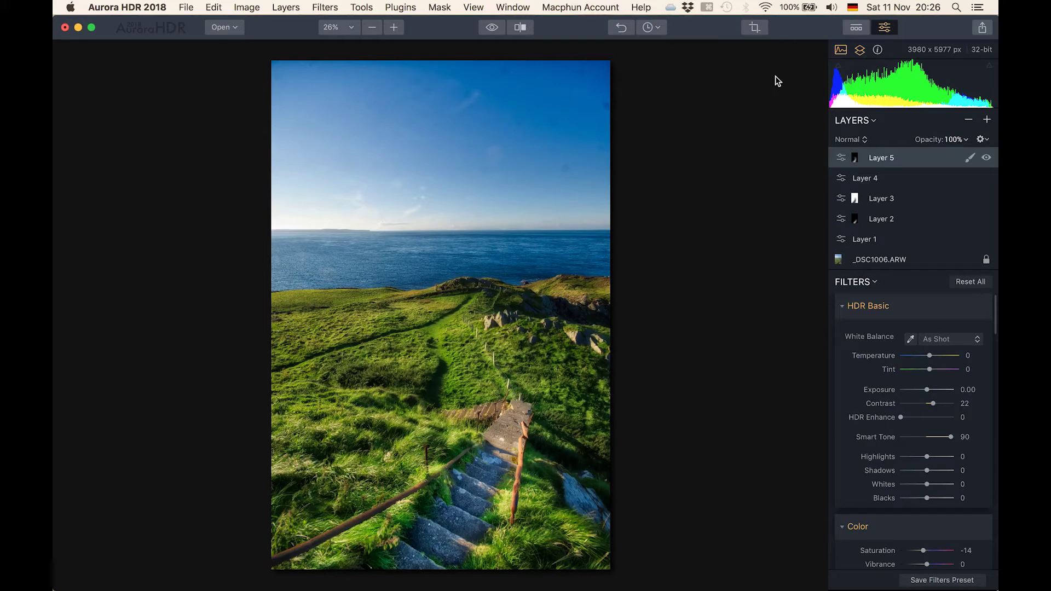
click(492, 28)
click(492, 28)
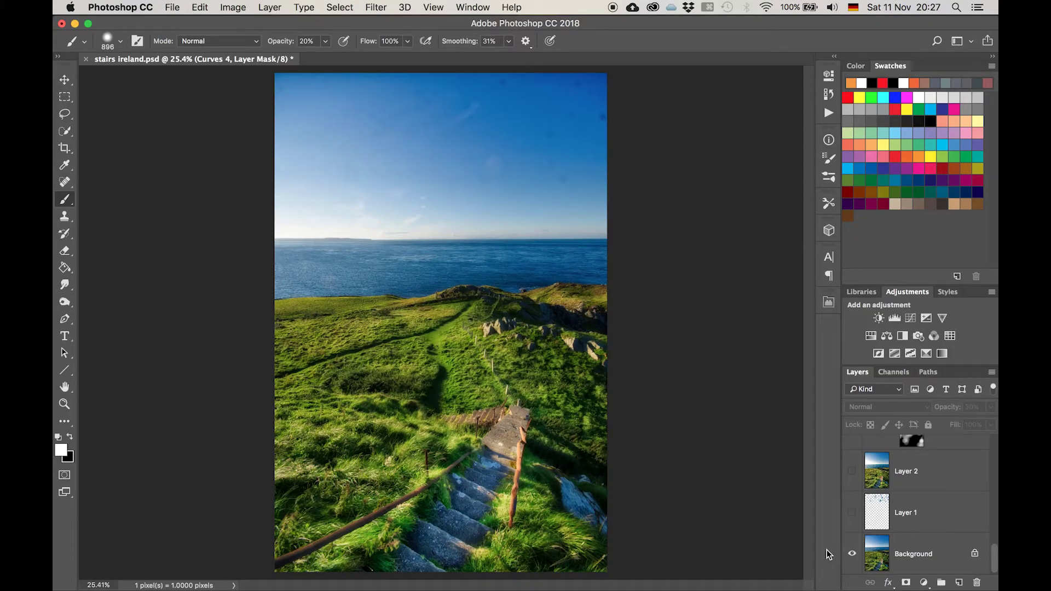
- In Photoshop, preview stairs ireland.psd with all its layers shown, and return to only the Background visible
alt+click(852, 553)
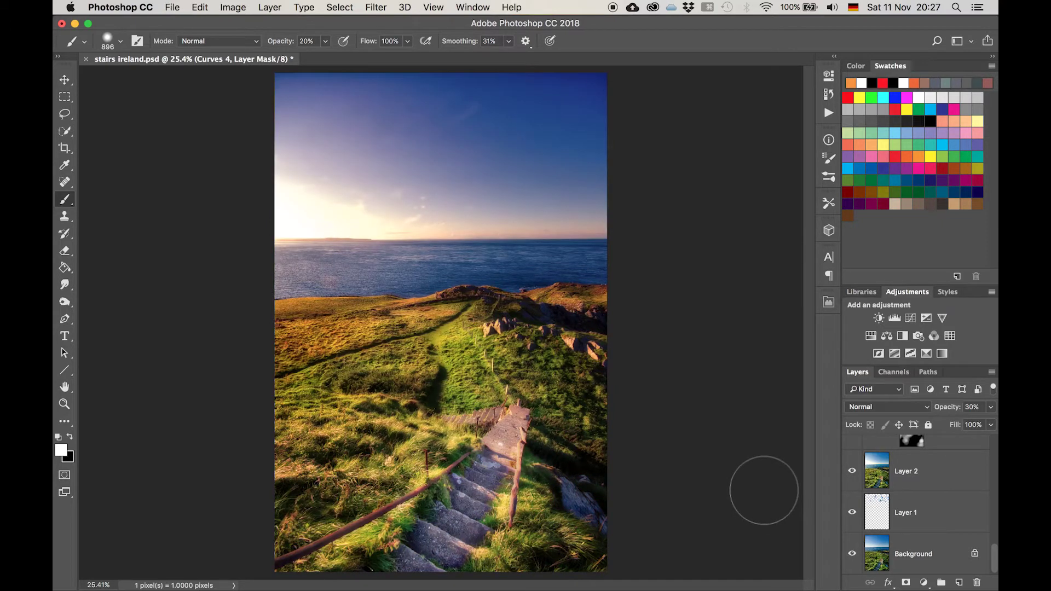
alt+click(852, 554)
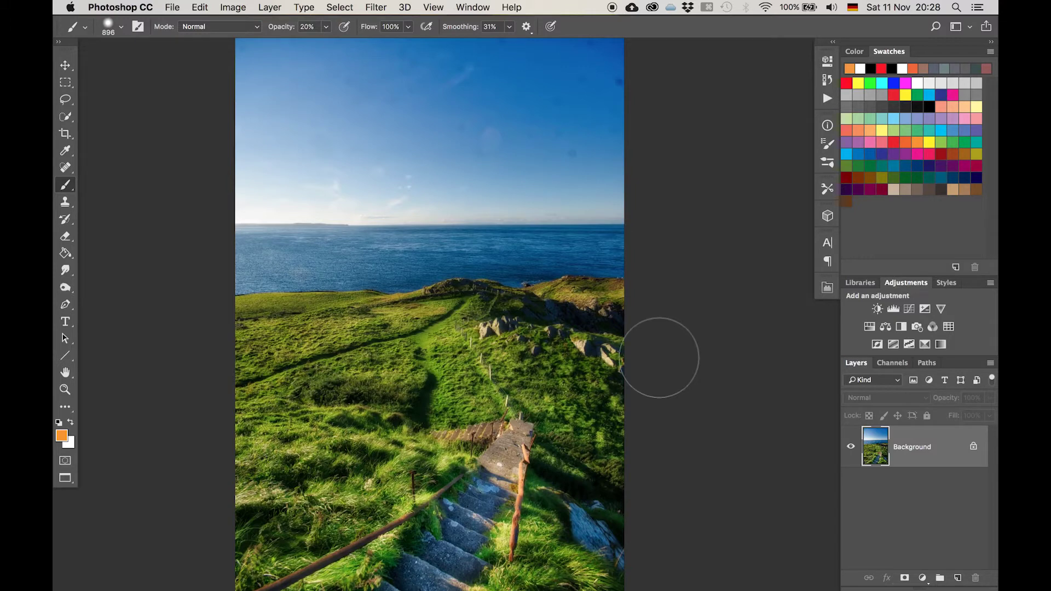
- Add a new empty layer above the Background of the coastal stairs photo for cleaning up the sky
scroll(539, 182, up, 5)
scroll(540, 183, up, 3)
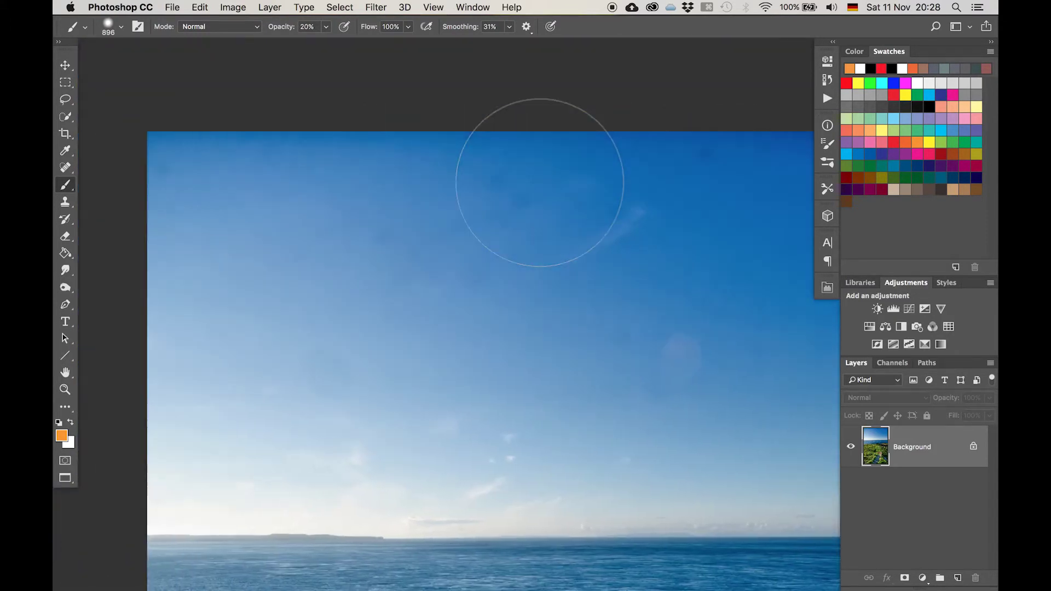
scroll(539, 182, right, 5)
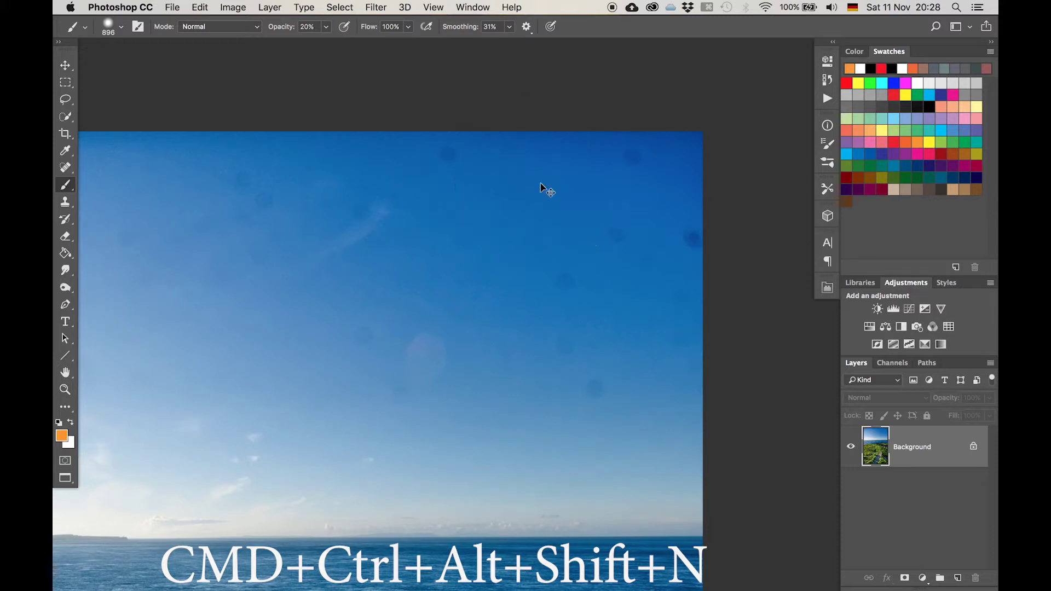
key(ctrl+alt+shift+super+n)
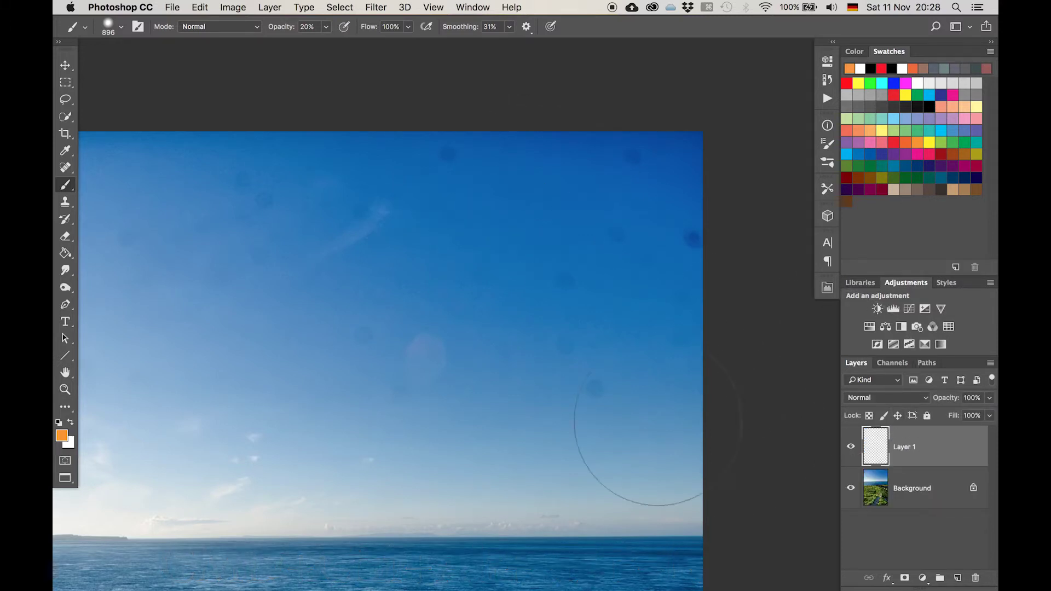
- Remove the dust spots in the upper part of the sky using the Spot Healing Brush at 100 px in Content-Aware mode
key(j)
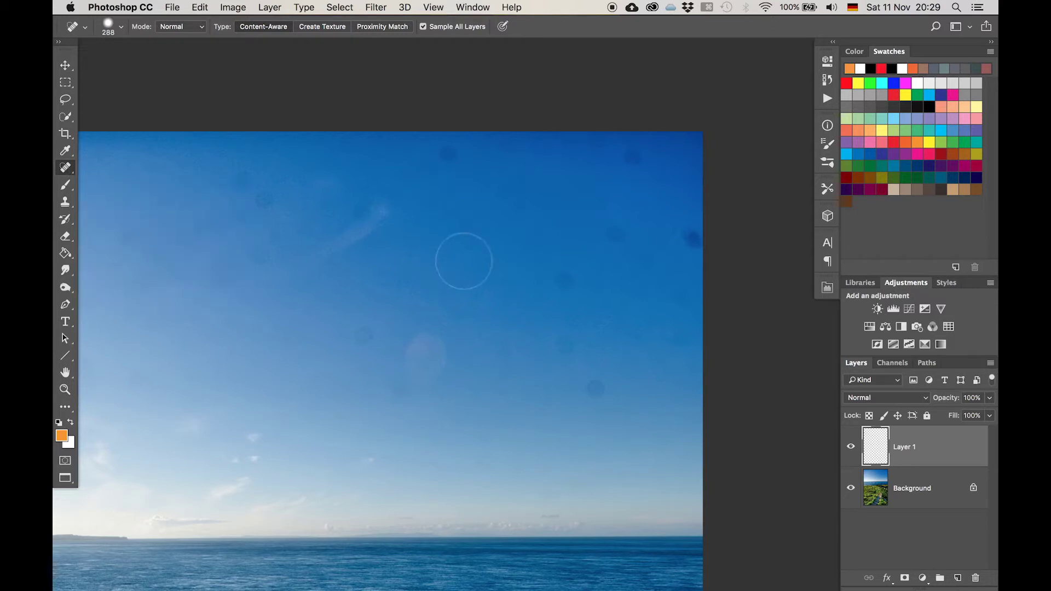
key(bracketleft)
key(bracketleft)
key(bracketleft)
key(bracketleft)
key(bracketleft)
key(bracketleft)
drag(563, 280, 572, 282)
drag(617, 230, 620, 235)
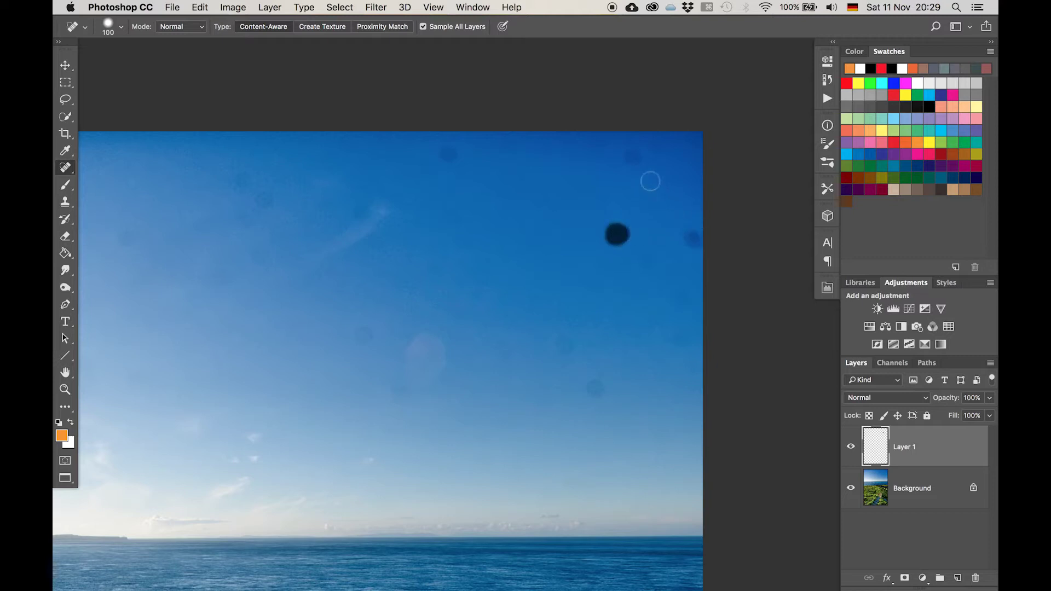
drag(635, 159, 636, 160)
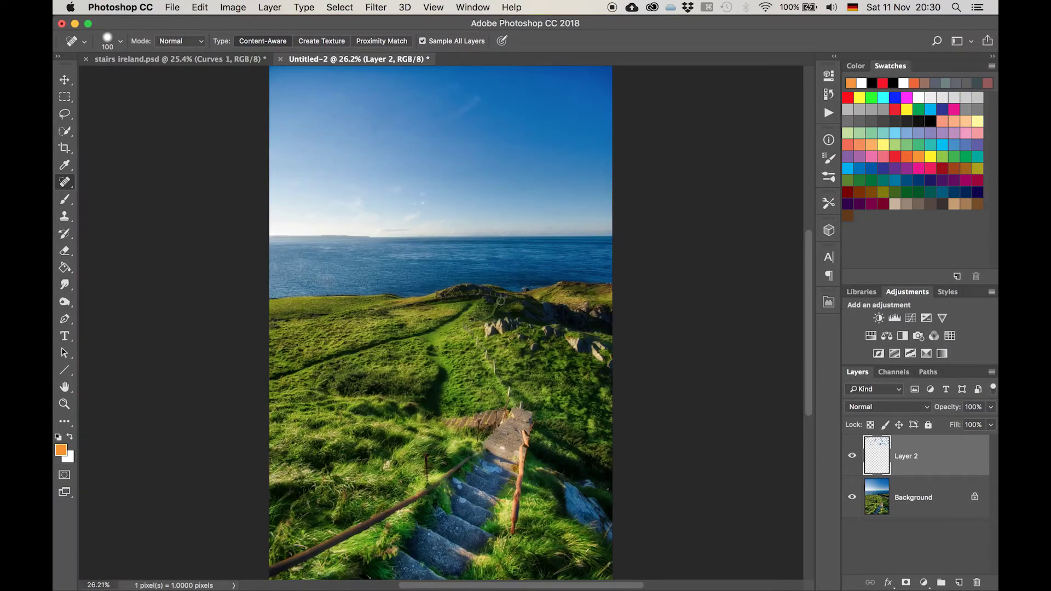
- Examine the retouched sky, the horizon and the hillside for leftover dust spots, and view the whole photo again
drag(500, 301, 503, 253)
scroll(545, 243, up, 3)
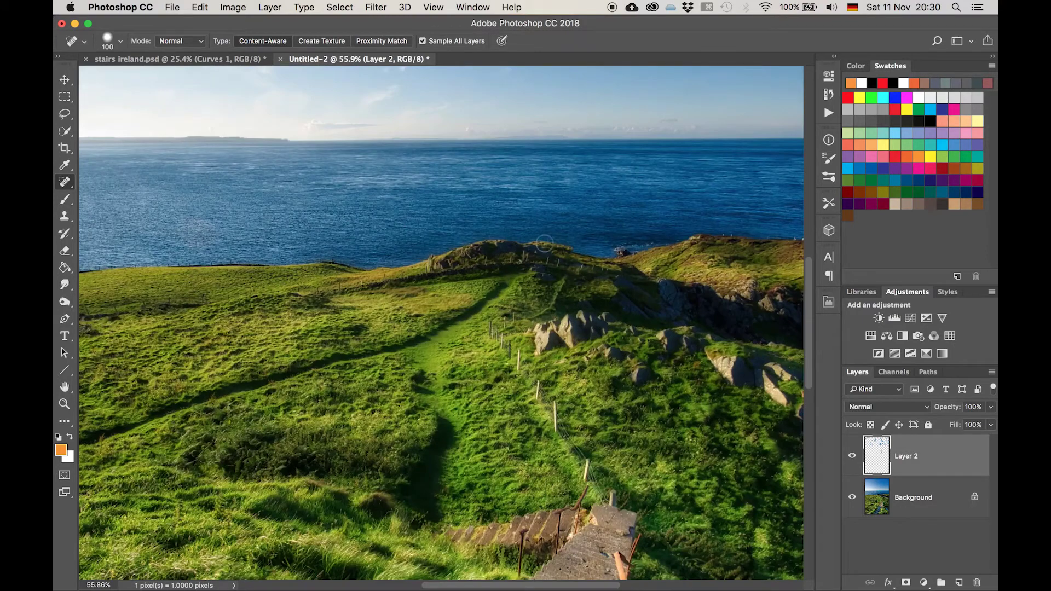
scroll(545, 243, up, 10)
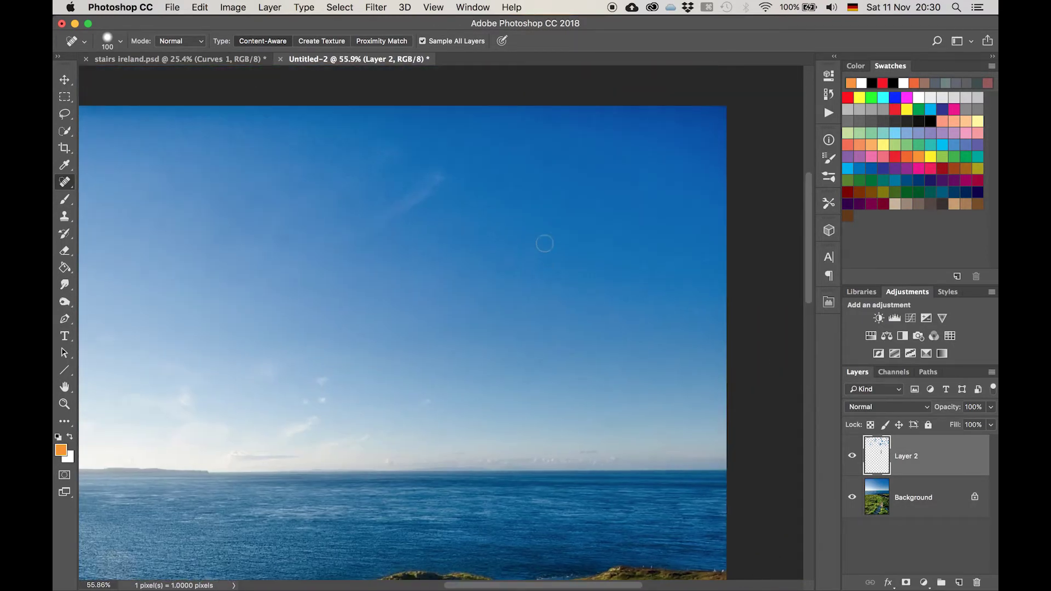
scroll(544, 243, left, 10)
scroll(544, 243, right, 10)
scroll(544, 243, down, 2)
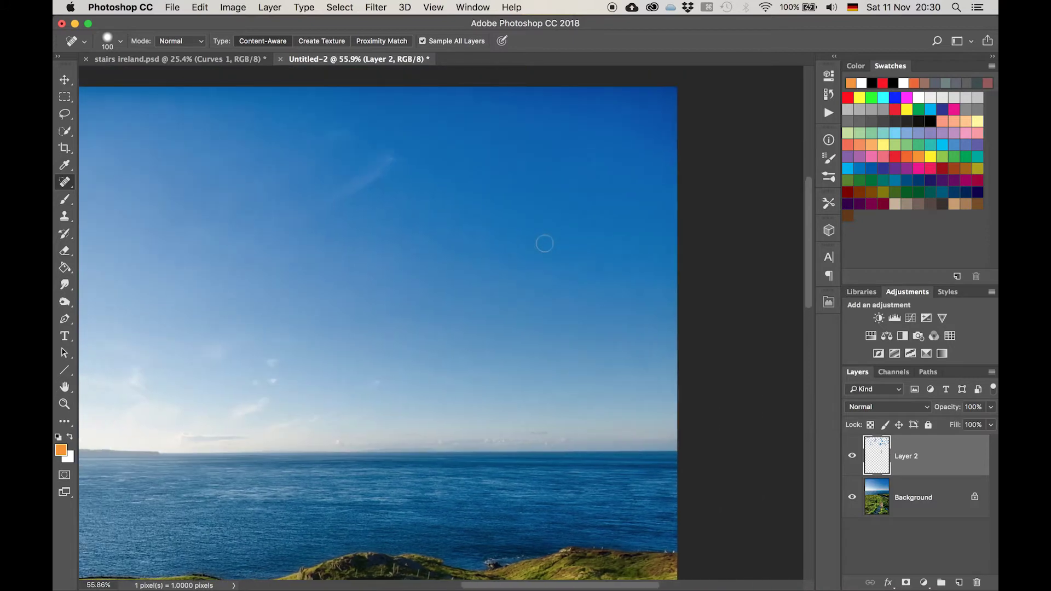
scroll(544, 243, down, 5)
scroll(544, 243, down, 2)
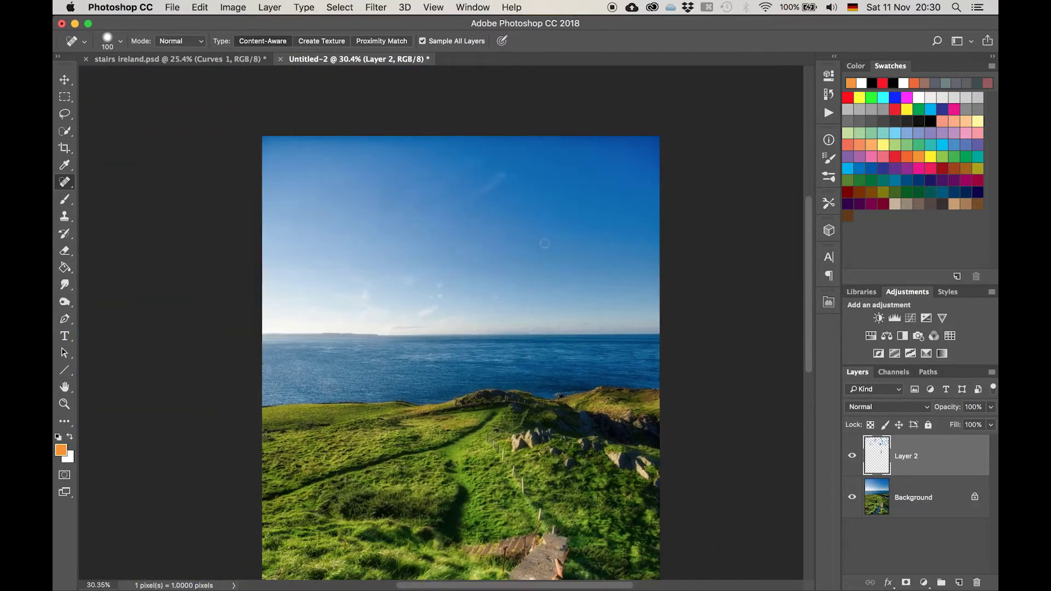
scroll(545, 243, down, 2)
scroll(544, 243, down, 2)
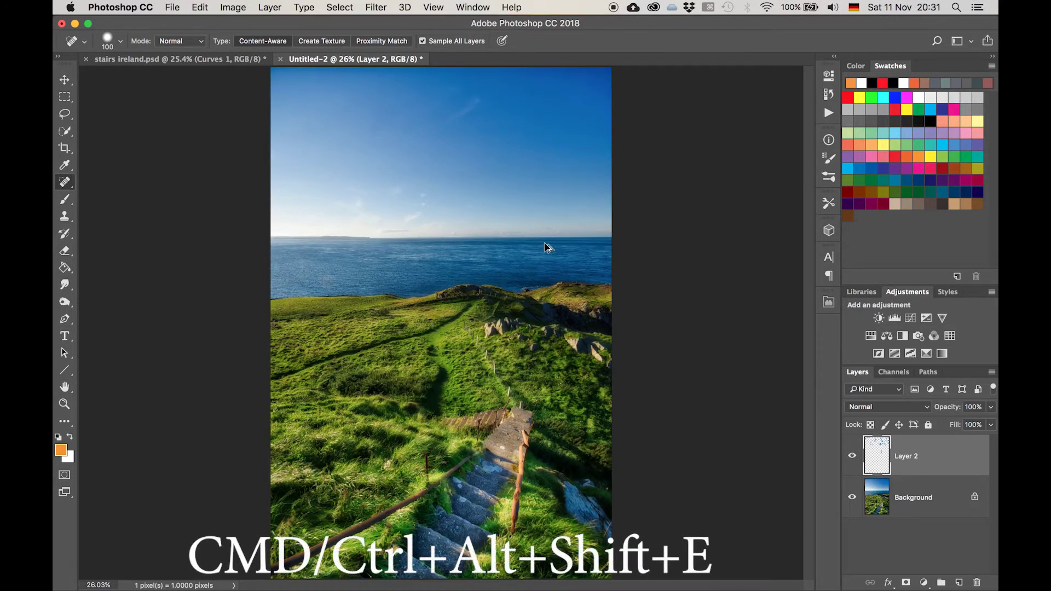
- Stamp all visible layers into a new top layer and slightly raise its highlights, whites and exposure with the Camera Raw Filter
key(super+alt+shift+e)
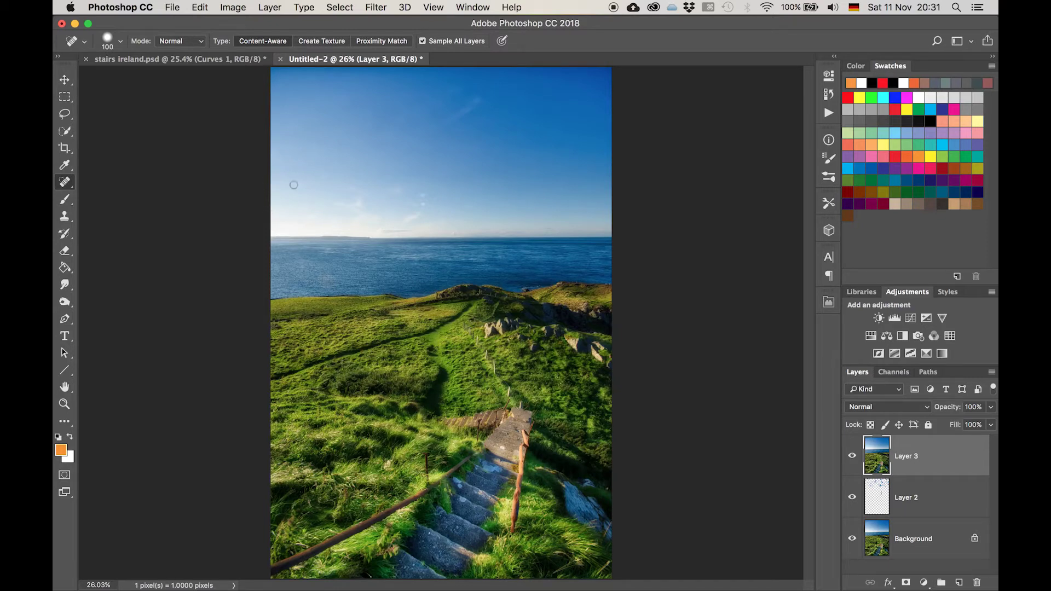
click(378, 7)
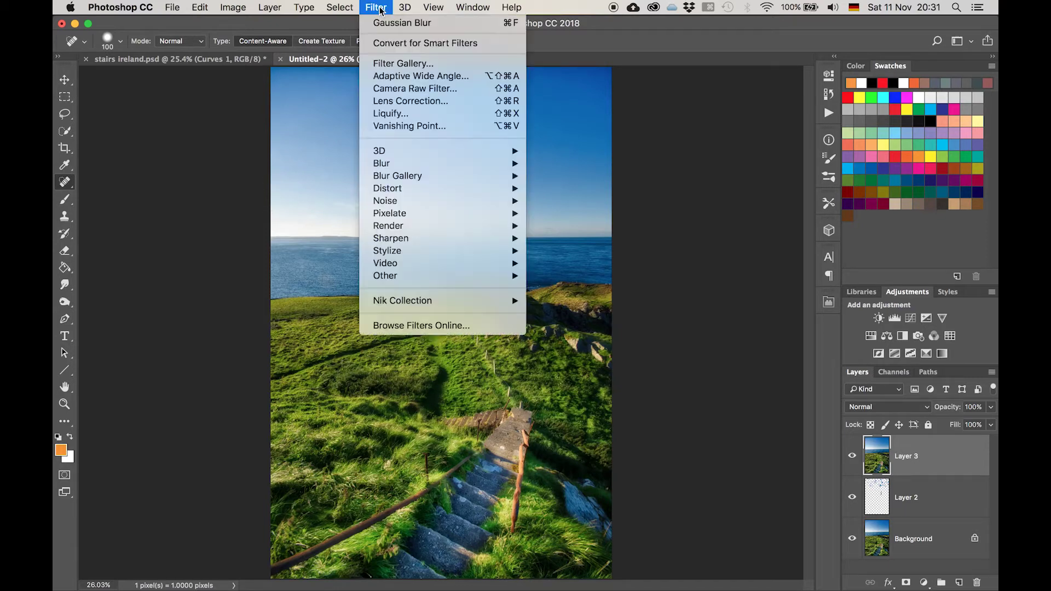
click(394, 89)
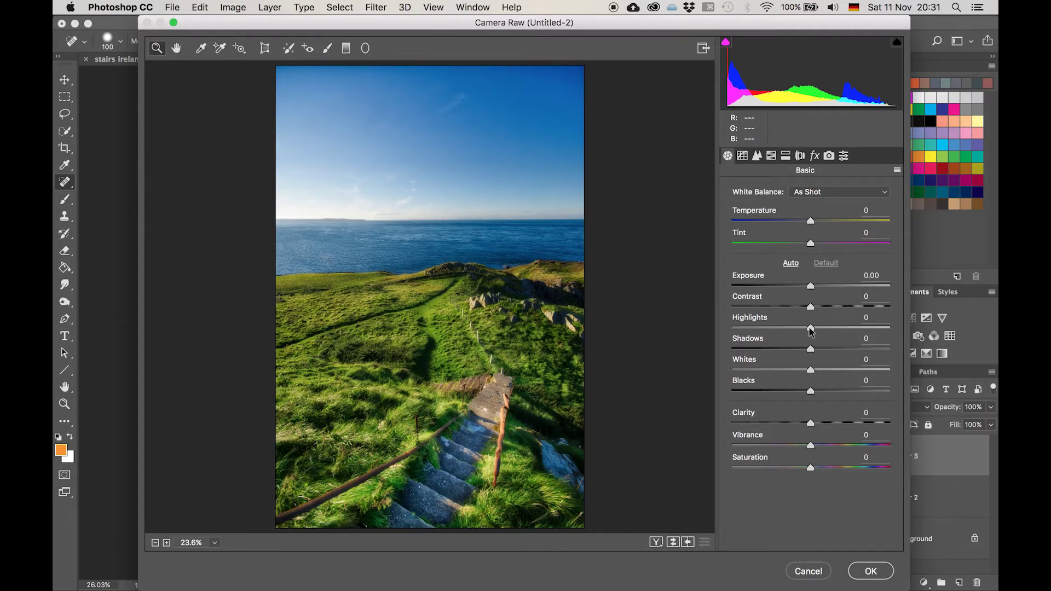
drag(824, 327, 845, 332)
mouse_move(815, 372)
mouse_down()
mouse_move(842, 371)
mouse_move(823, 371)
mouse_up()
drag(811, 286, 814, 286)
click(870, 570)
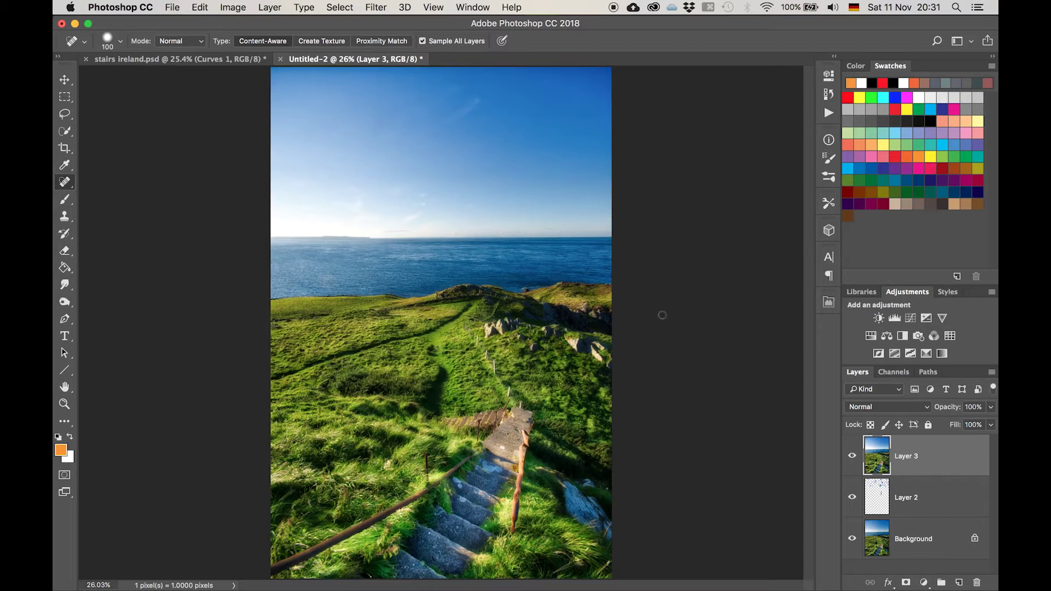
- Add a darkening Curves adjustment layer with its midpoint at input 136, output 108, and invert its mask to black
click(911, 318)
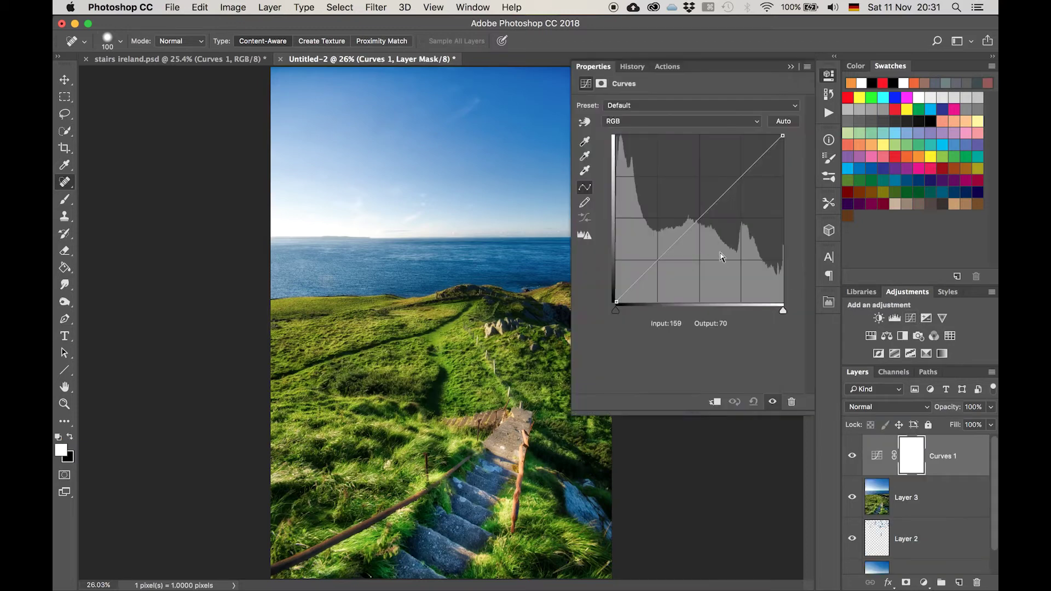
click(704, 229)
drag(705, 229, 705, 231)
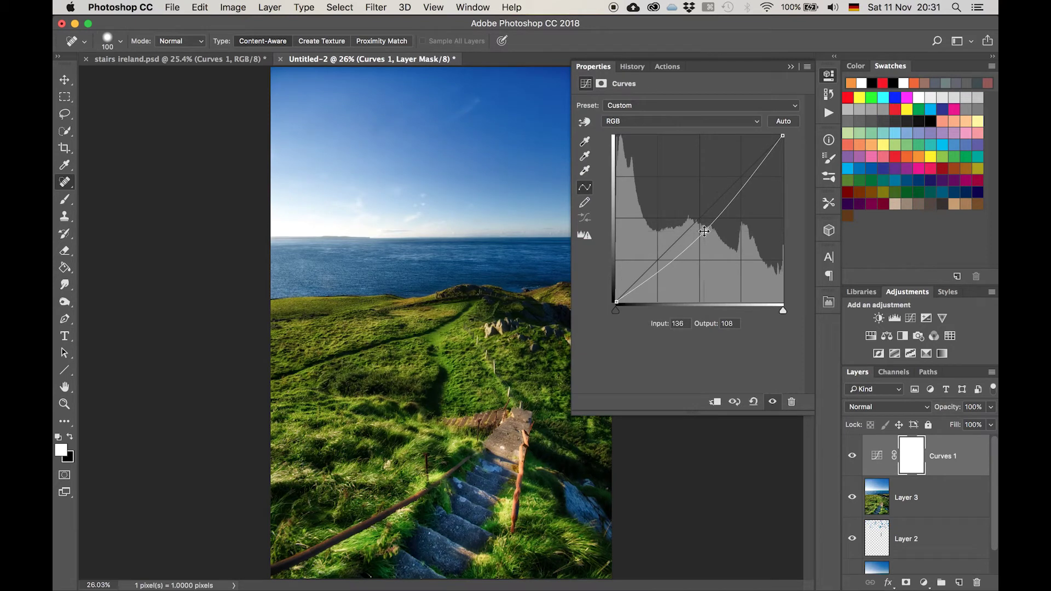
click(791, 66)
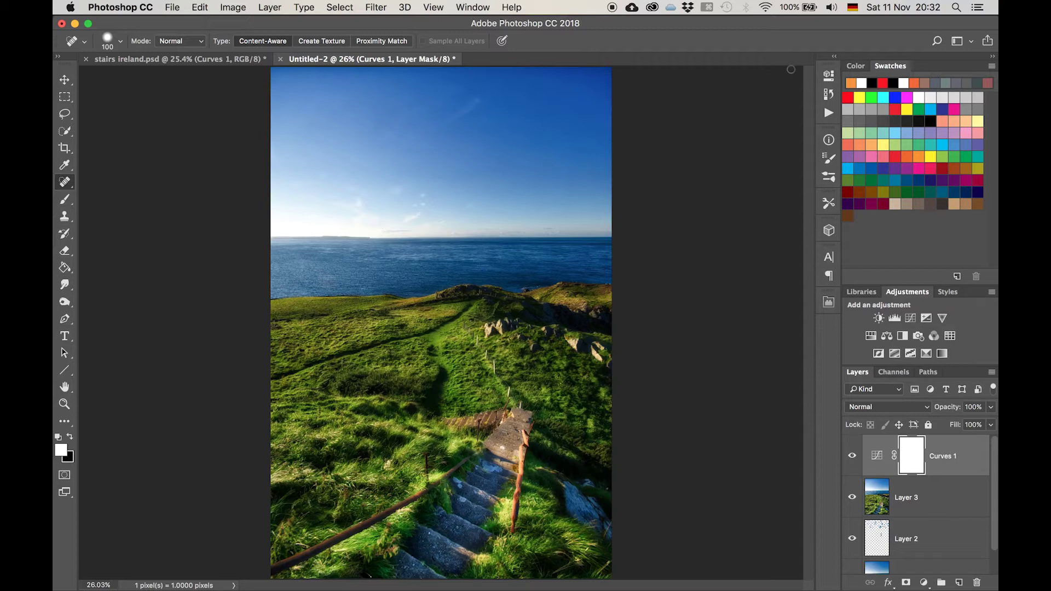
key(super+i)
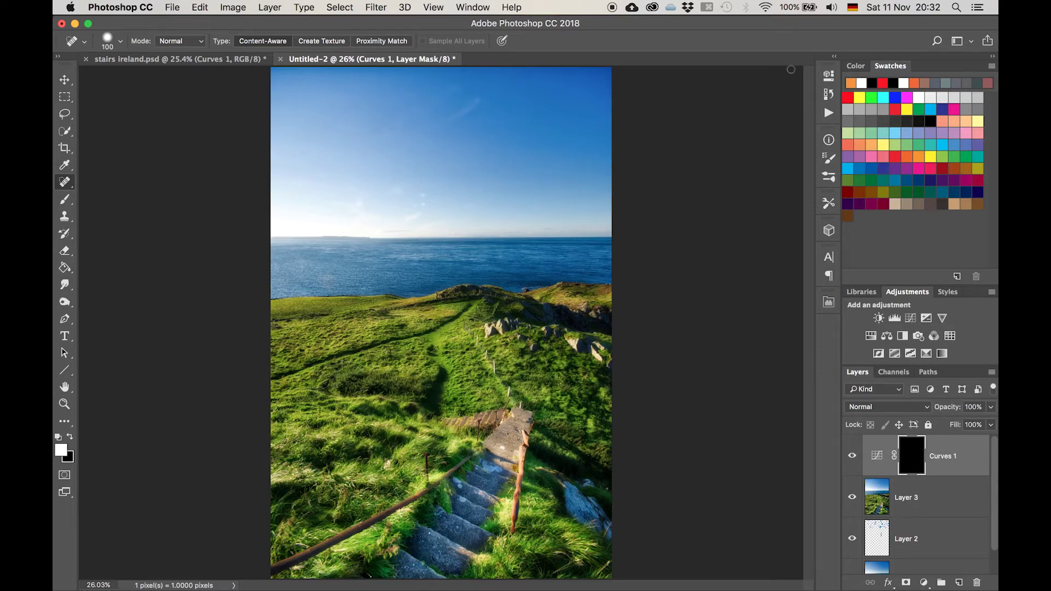
- Paint white at 20% opacity on the darkening curve's mask over the shaded hillside beside the stairs and the grassy slopes
key(f)
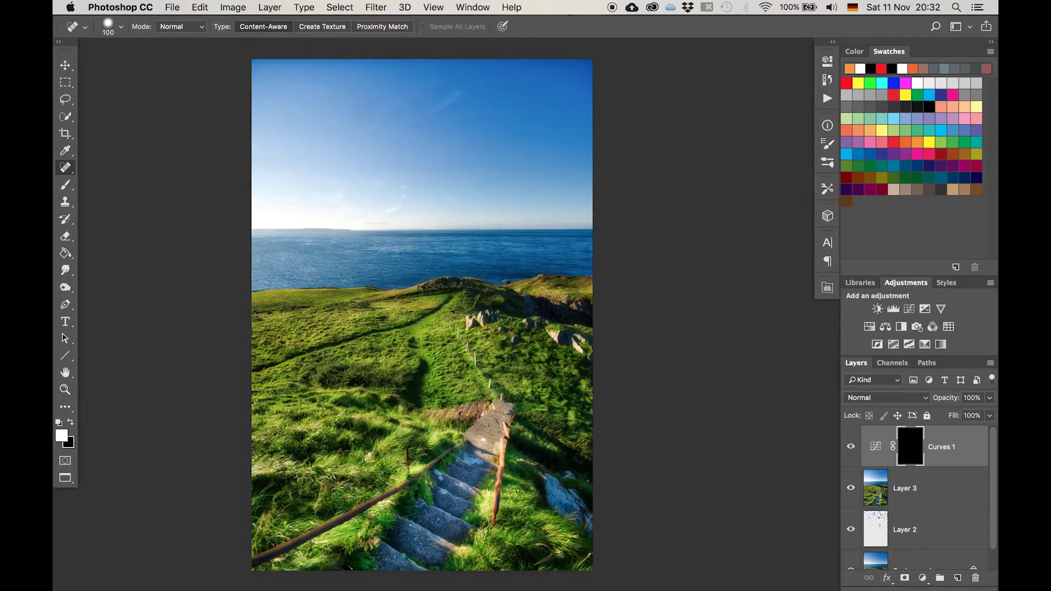
drag(363, 304, 476, 321)
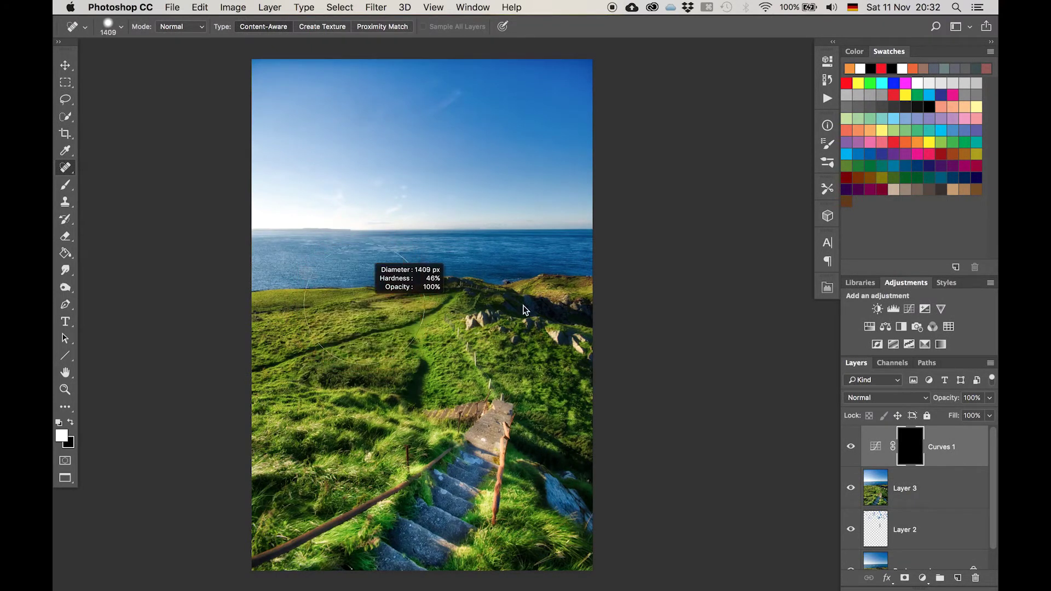
drag(526, 342, 492, 329)
key(b)
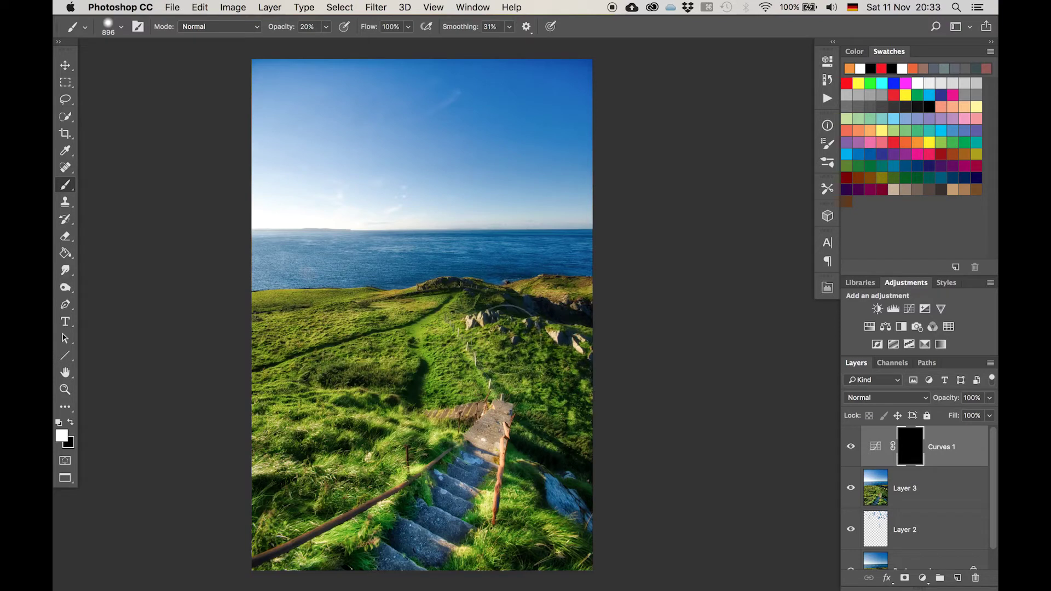
mouse_move(606, 375)
mouse_down()
mouse_move(594, 544)
mouse_move(615, 507)
mouse_move(610, 427)
mouse_move(576, 395)
mouse_move(580, 377)
mouse_up()
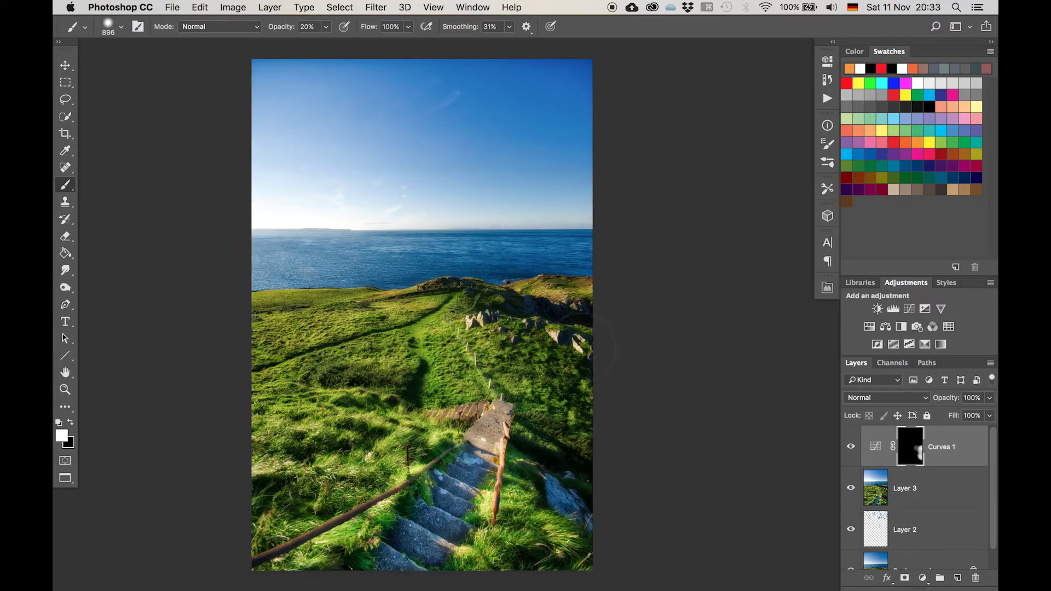
mouse_move(389, 364)
mouse_down()
mouse_move(359, 365)
mouse_move(398, 387)
mouse_move(449, 373)
mouse_move(438, 383)
mouse_up()
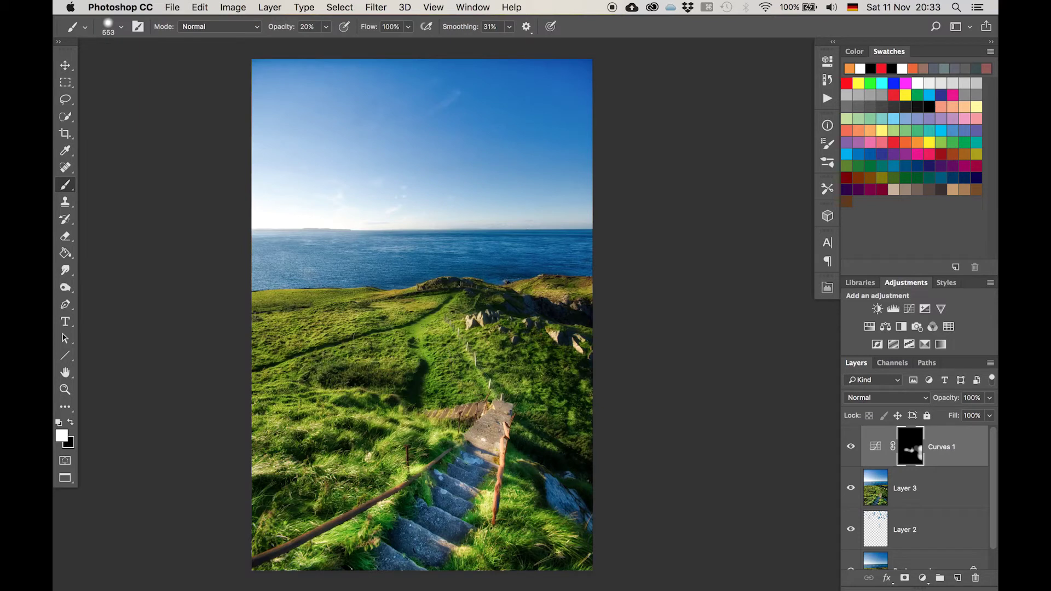
drag(296, 447, 362, 446)
mouse_move(252, 520)
mouse_down()
mouse_move(280, 529)
mouse_move(296, 493)
mouse_move(329, 470)
mouse_move(324, 438)
mouse_move(395, 462)
mouse_up()
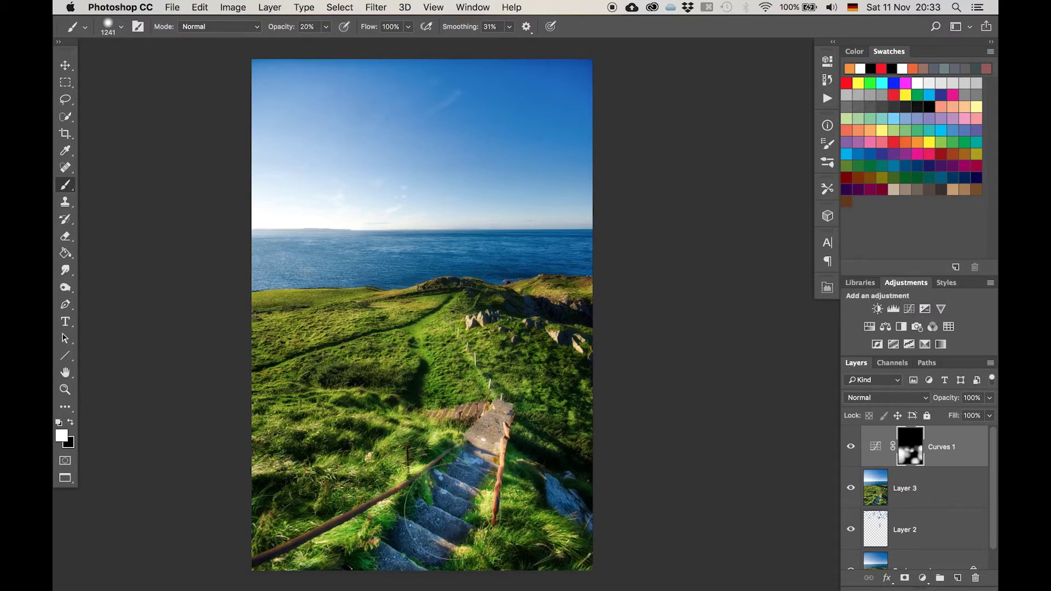
- Add a brightening Curves adjustment layer with its midpoint at input 124, output 136, and invert its mask to black
click(909, 309)
drag(698, 204, 694, 194)
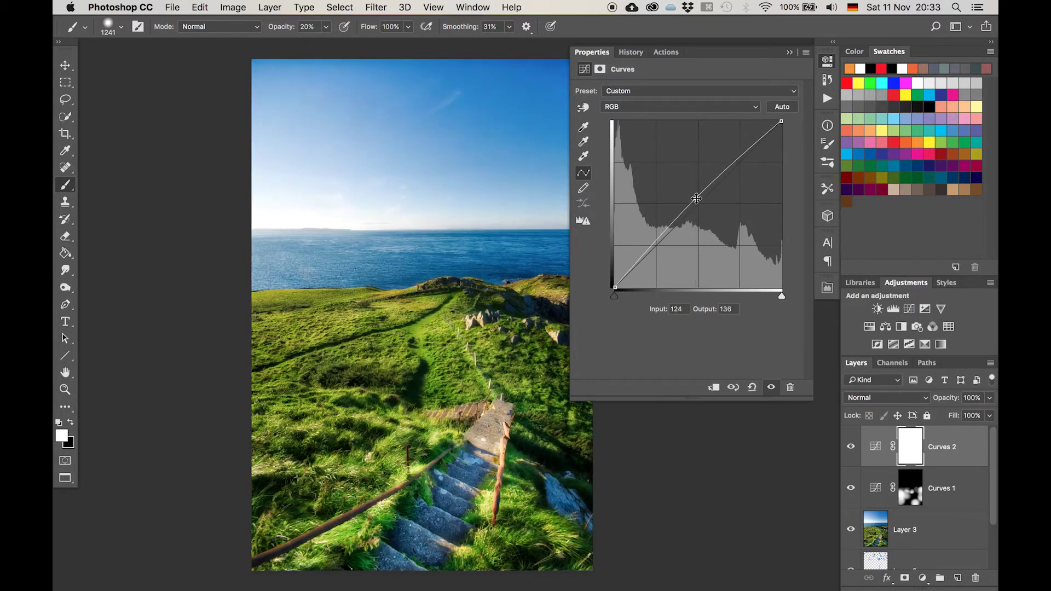
click(789, 52)
key(super+i)
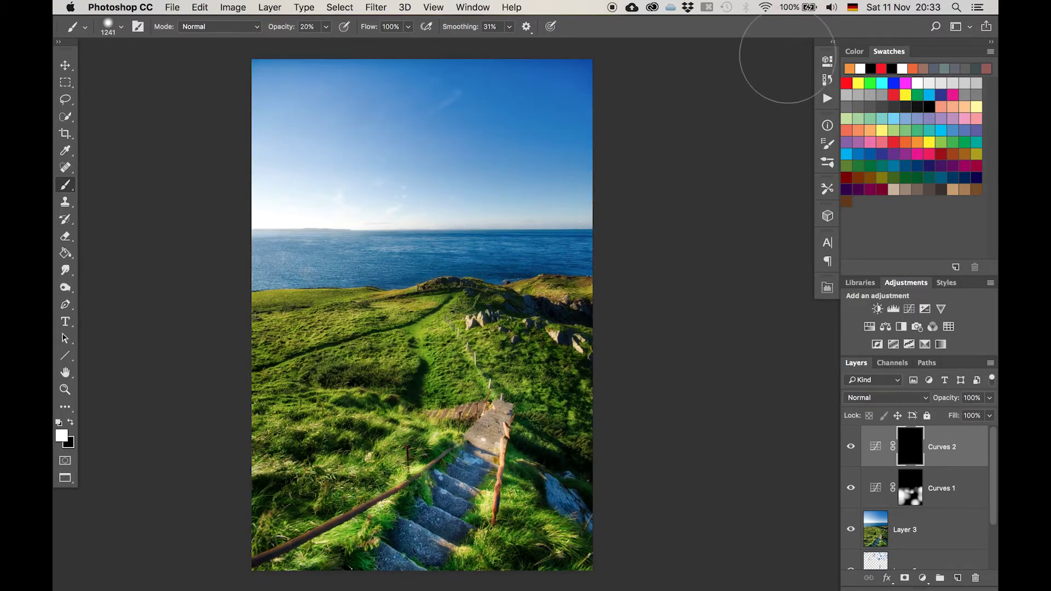
- Paint white at 20% opacity on the brightening curve's mask over the stairs, the handrail grass and the sunlit hillside around the path
super+click(513, 328)
mouse_move(348, 475)
mouse_down()
mouse_move(514, 389)
mouse_move(482, 380)
mouse_up()
mouse_move(438, 449)
mouse_down()
mouse_move(374, 514)
mouse_move(579, 318)
mouse_move(547, 315)
mouse_move(403, 461)
mouse_move(465, 411)
mouse_up()
drag(517, 288, 510, 413)
mouse_move(602, 328)
mouse_down()
mouse_move(575, 279)
mouse_move(583, 328)
mouse_up()
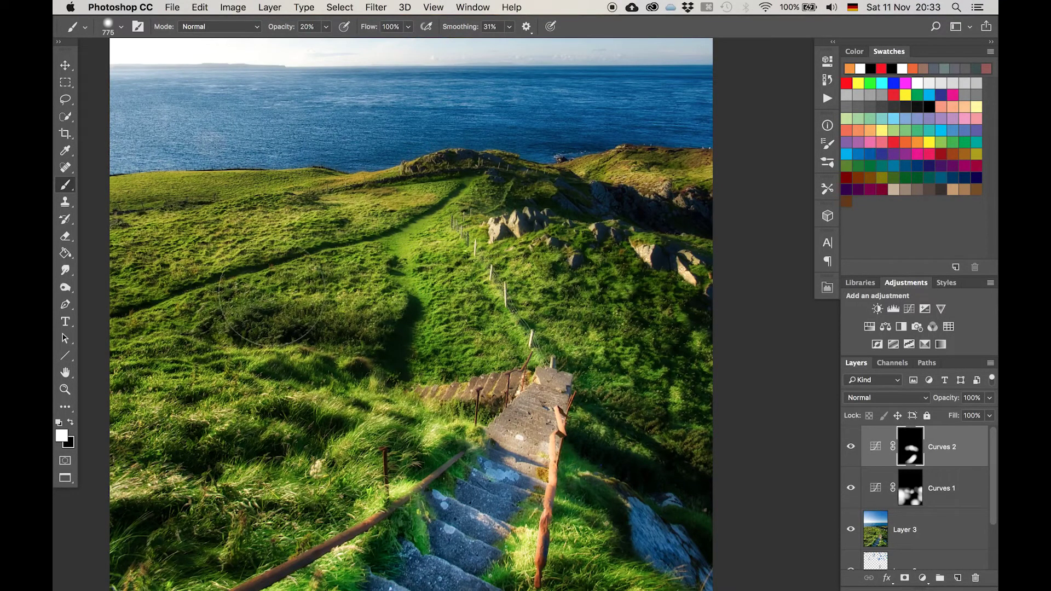
drag(378, 274, 394, 271)
key(super+0)
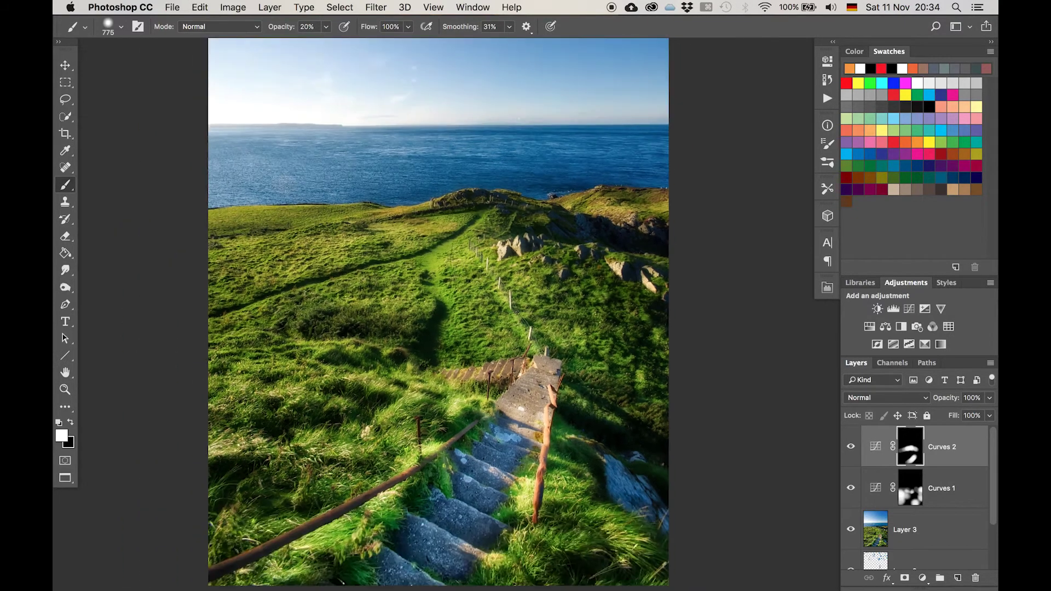
scroll(504, 261, down, 3)
scroll(503, 261, up, 2)
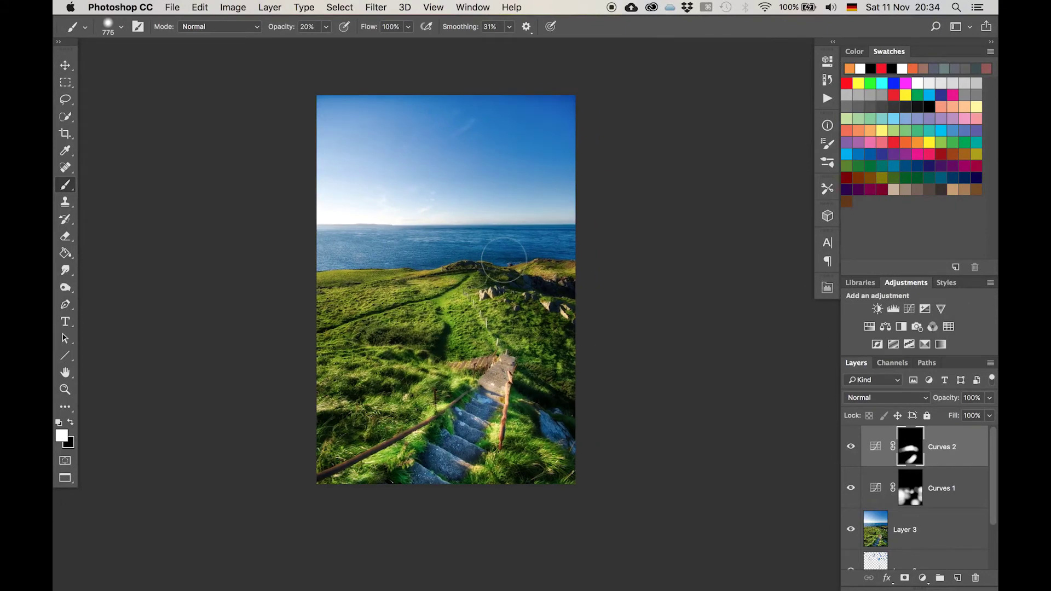
scroll(504, 261, up, 1)
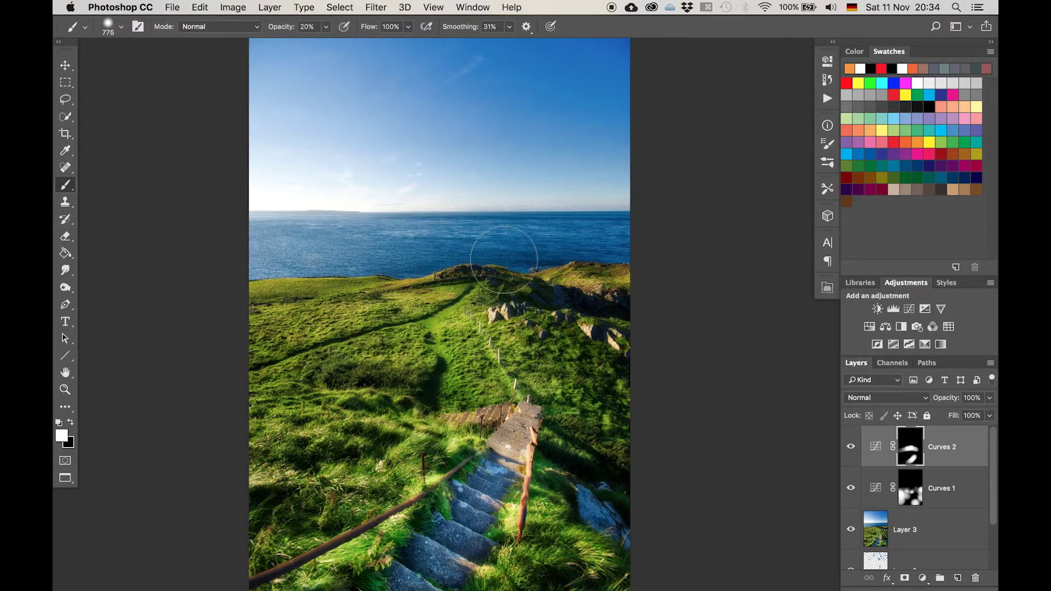
scroll(553, 244, down, 1)
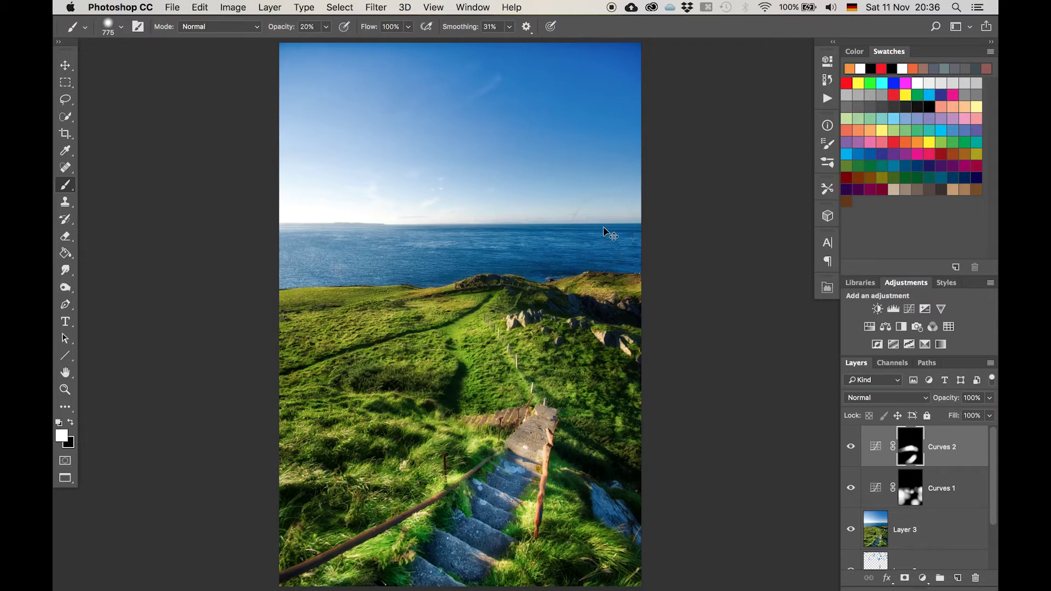
- Stamp all visible layers into a new top layer and open it in the Camera Raw Filter
key(super+alt+shift+e)
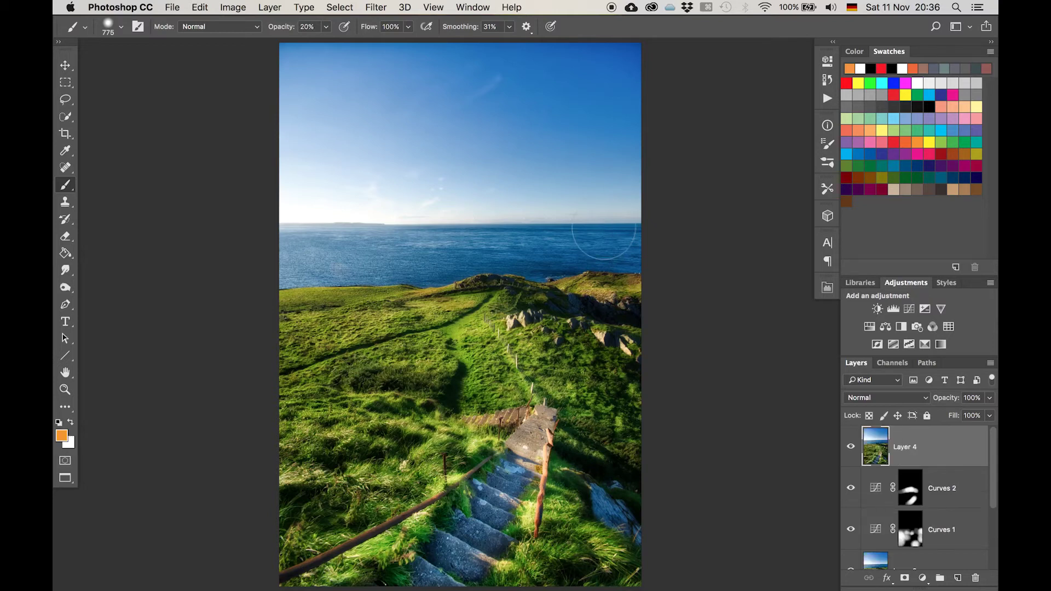
click(378, 7)
click(398, 96)
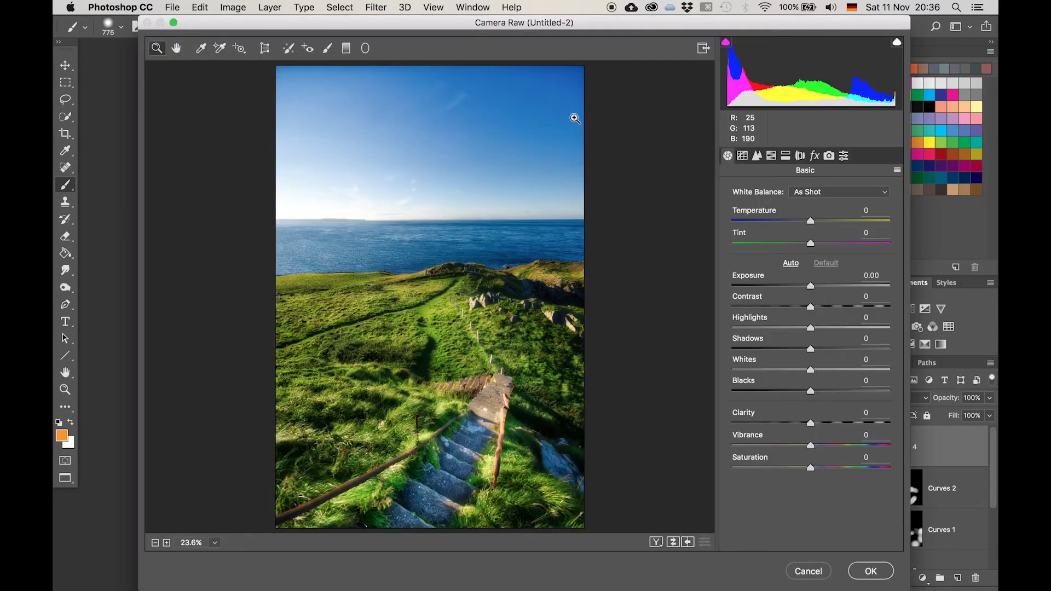
- Split tone the image with Highlights saturation 19 and Shadows saturation 13, and cycle through the before/after comparison views
click(786, 156)
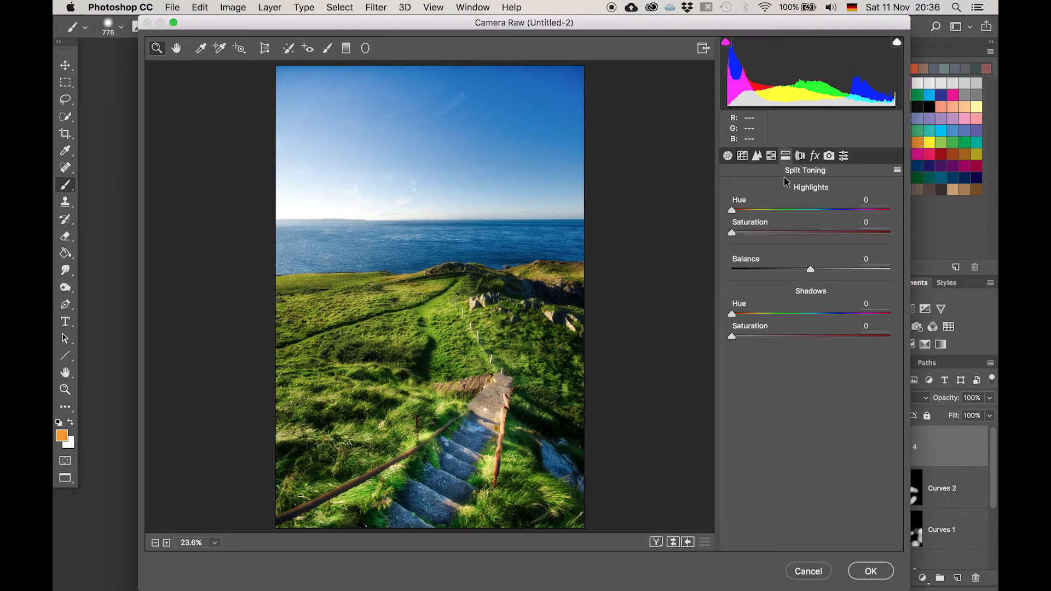
click(770, 232)
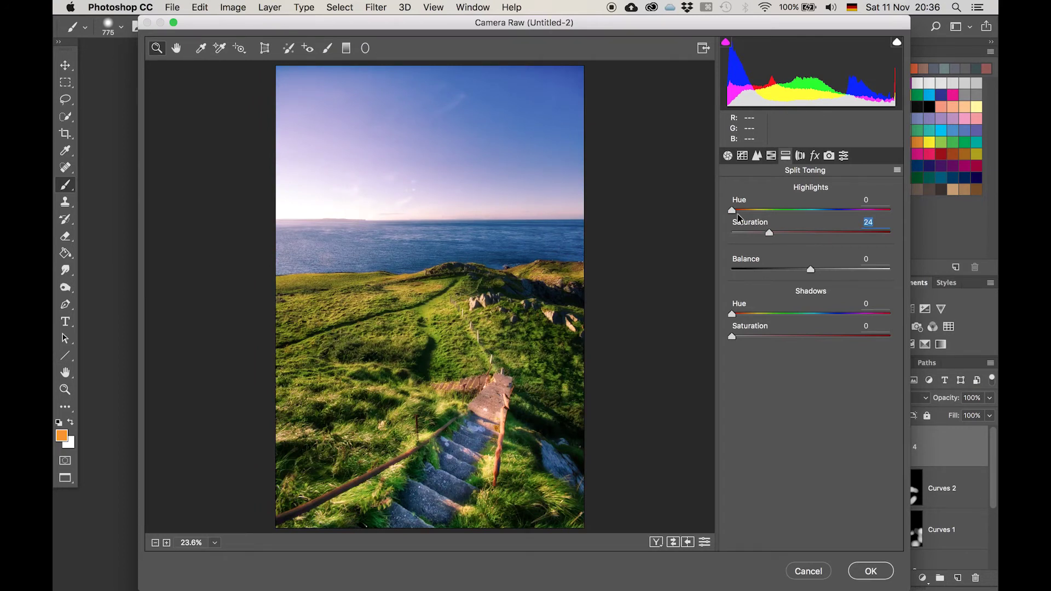
drag(770, 231, 765, 239)
click(769, 338)
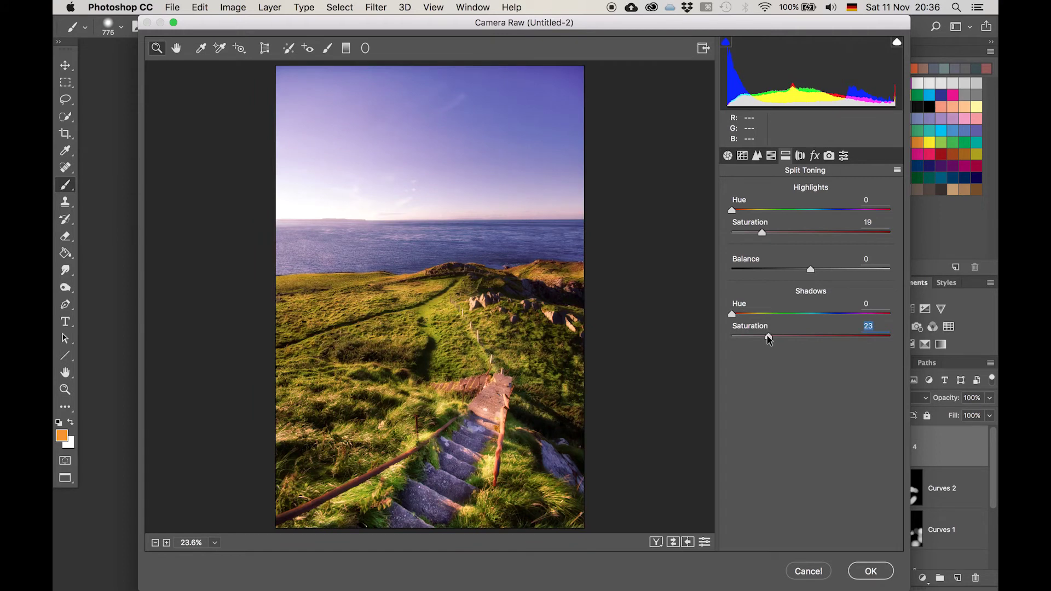
drag(770, 339, 753, 344)
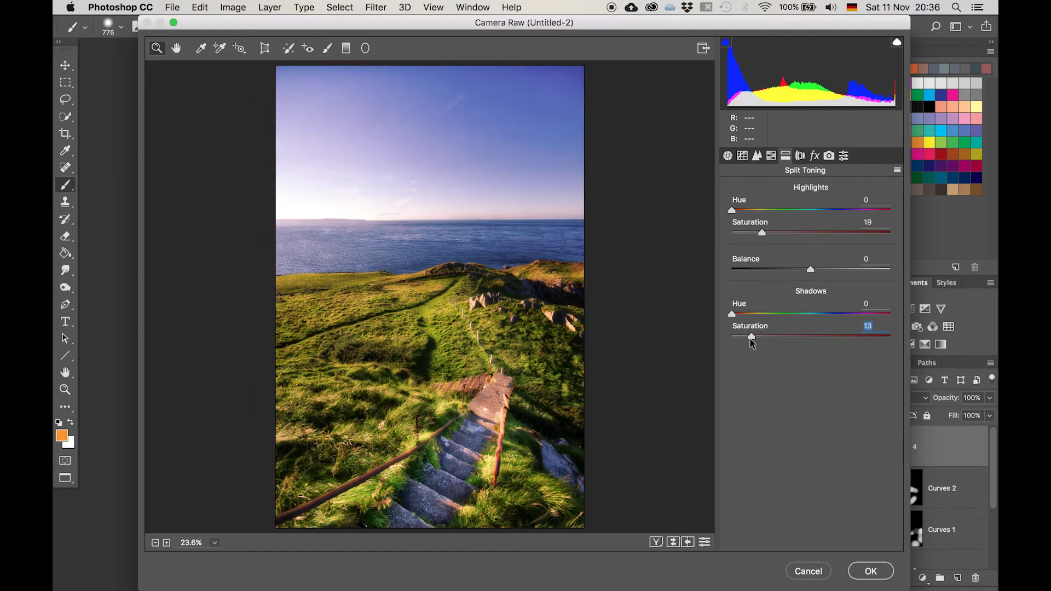
click(658, 543)
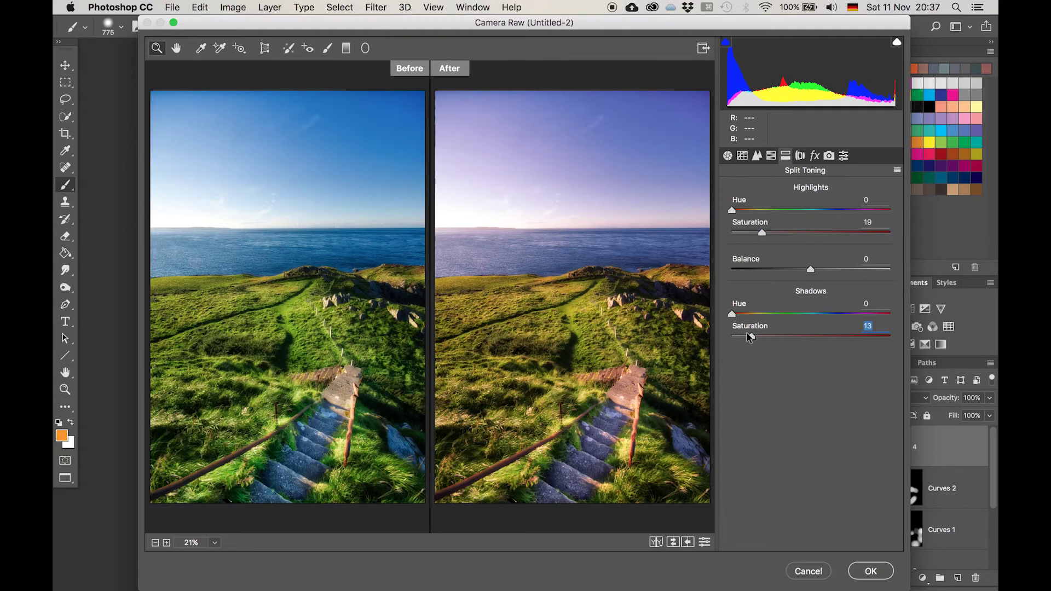
click(656, 542)
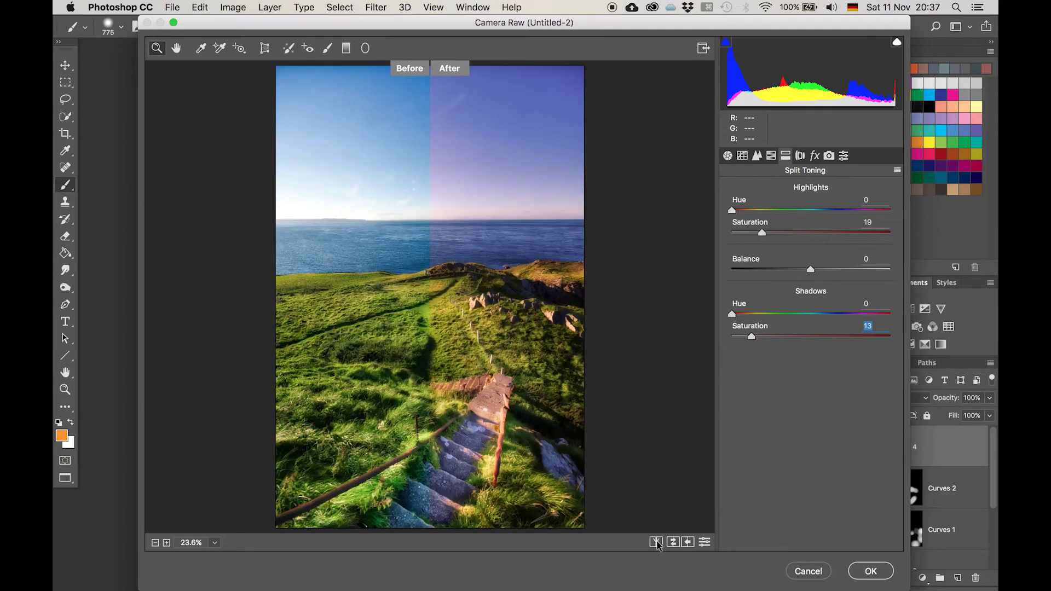
click(656, 542)
click(658, 543)
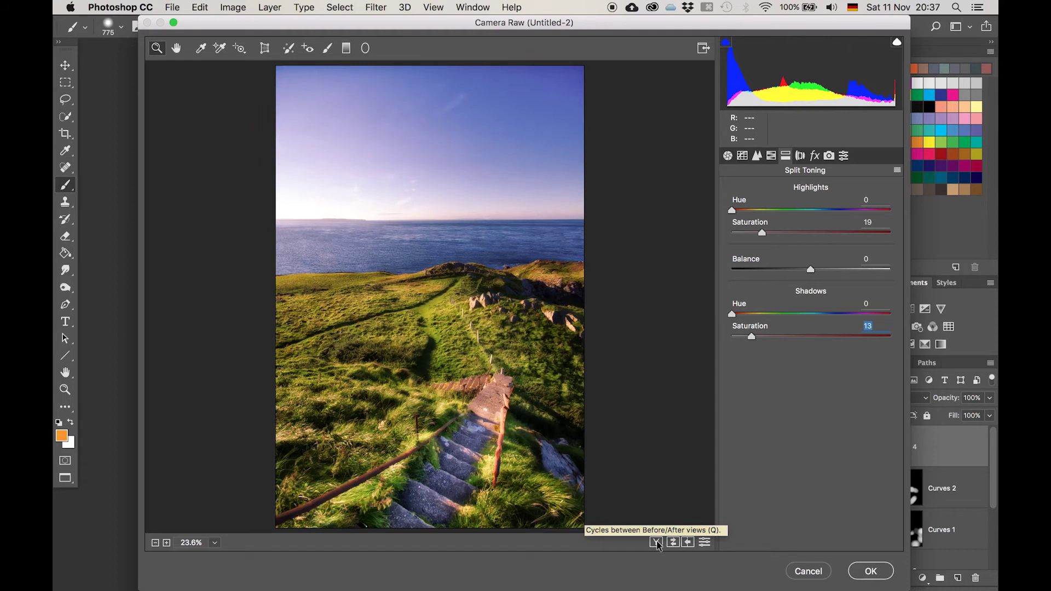
- Try shifting the Yellows and Oranges hues, return both to 0, and apply the Camera Raw adjustments
click(772, 156)
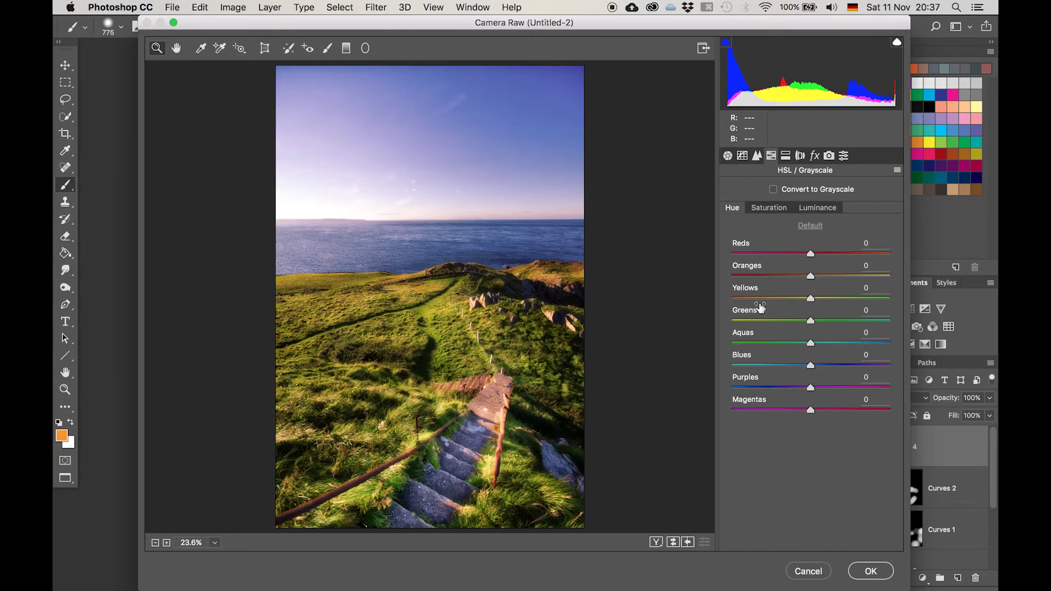
drag(847, 302, 813, 299)
mouse_move(813, 278)
mouse_down()
mouse_move(763, 277)
mouse_move(852, 280)
mouse_move(812, 278)
mouse_up()
click(872, 572)
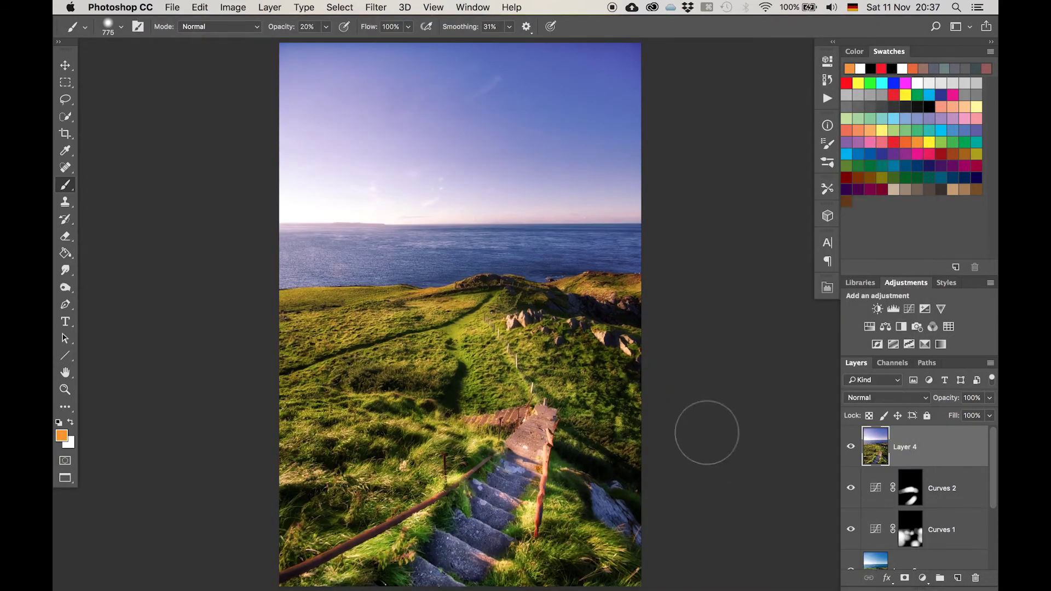
- Duplicate the split-toned layer and open the copy in the Camera Raw Filter
key(super+j)
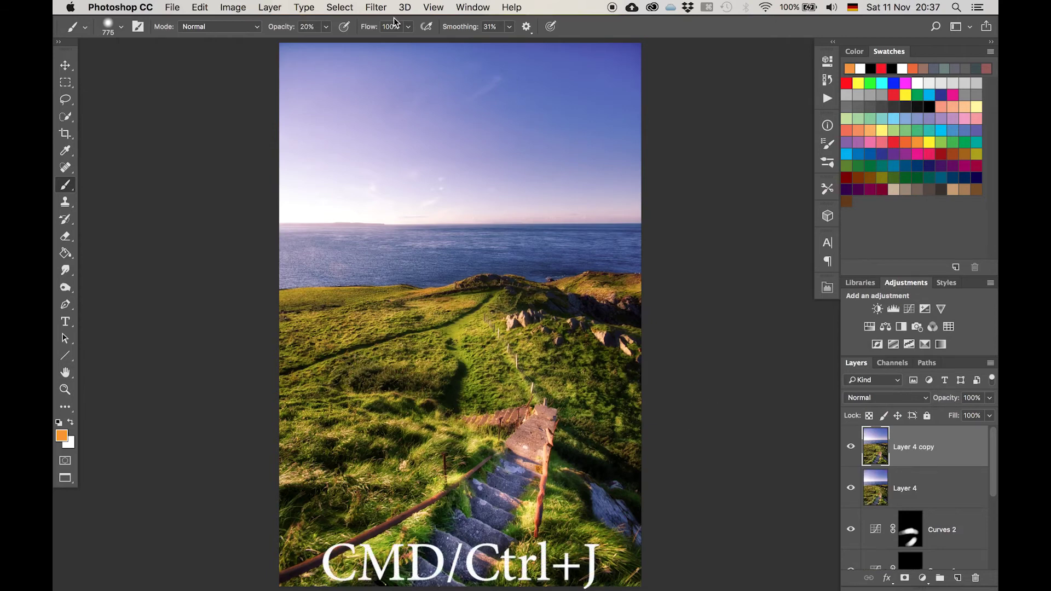
click(377, 7)
click(415, 89)
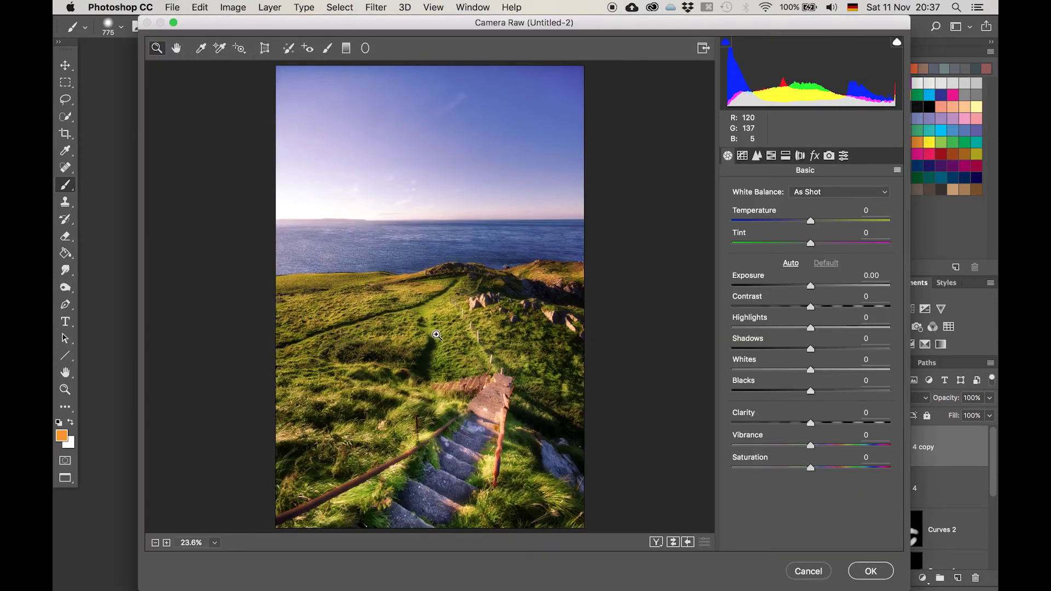
- Set the Yellows hue to -38 in the HSL adjustments and apply the filter to the copy
click(786, 157)
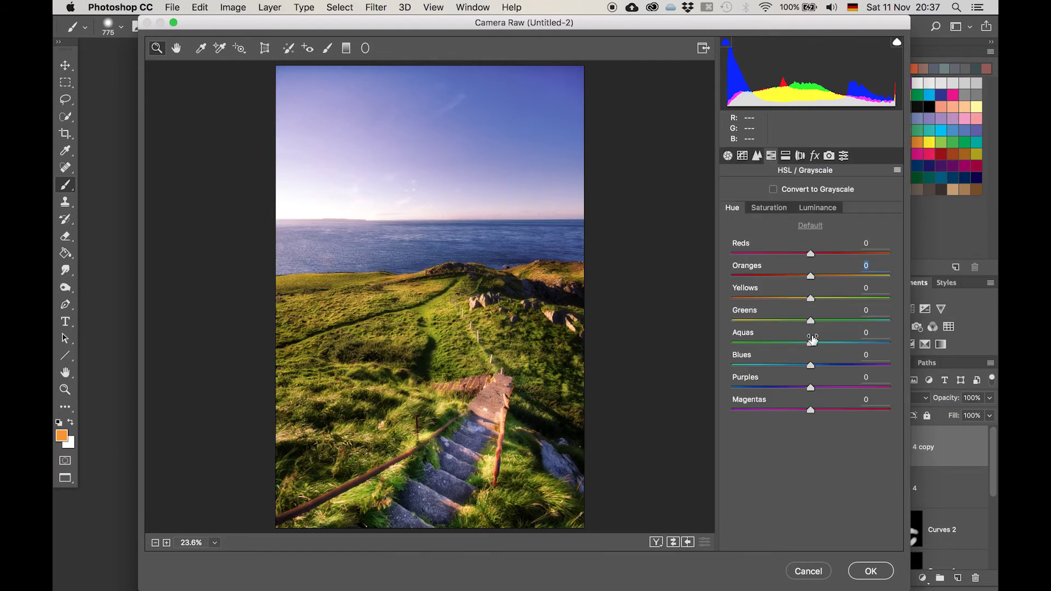
drag(811, 324, 776, 306)
click(781, 301)
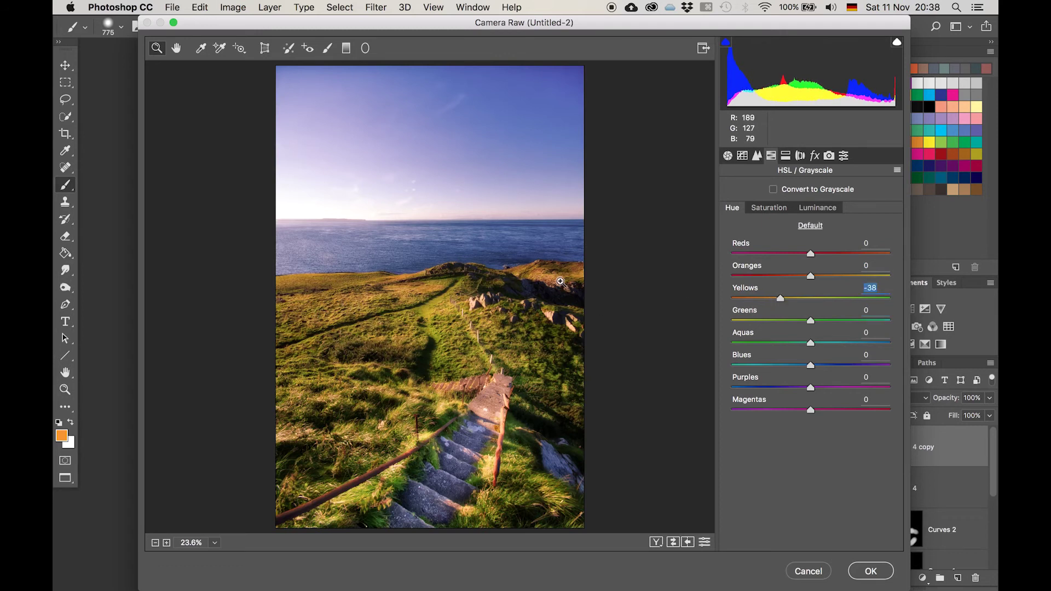
click(876, 574)
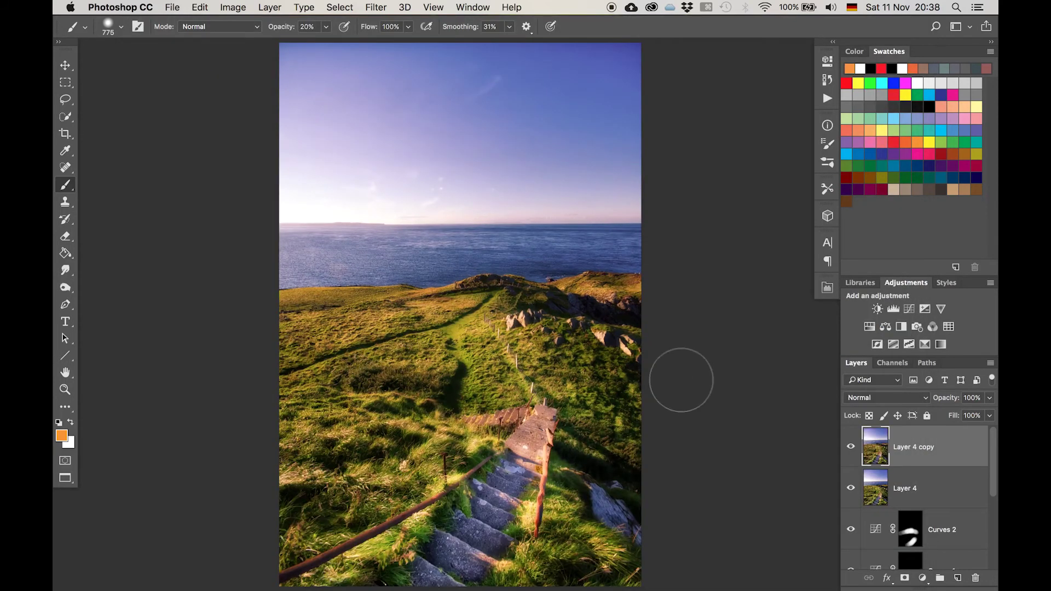
- Add a black mask to the layer copy and paint white at 20% opacity over the distant grassy slopes and headland
click(905, 581)
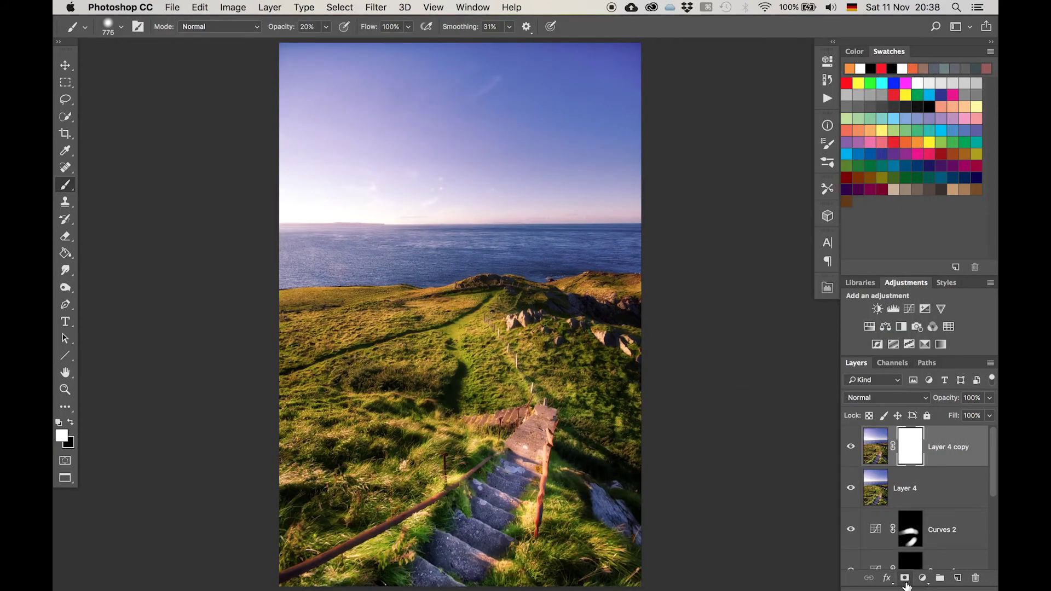
key(super+i)
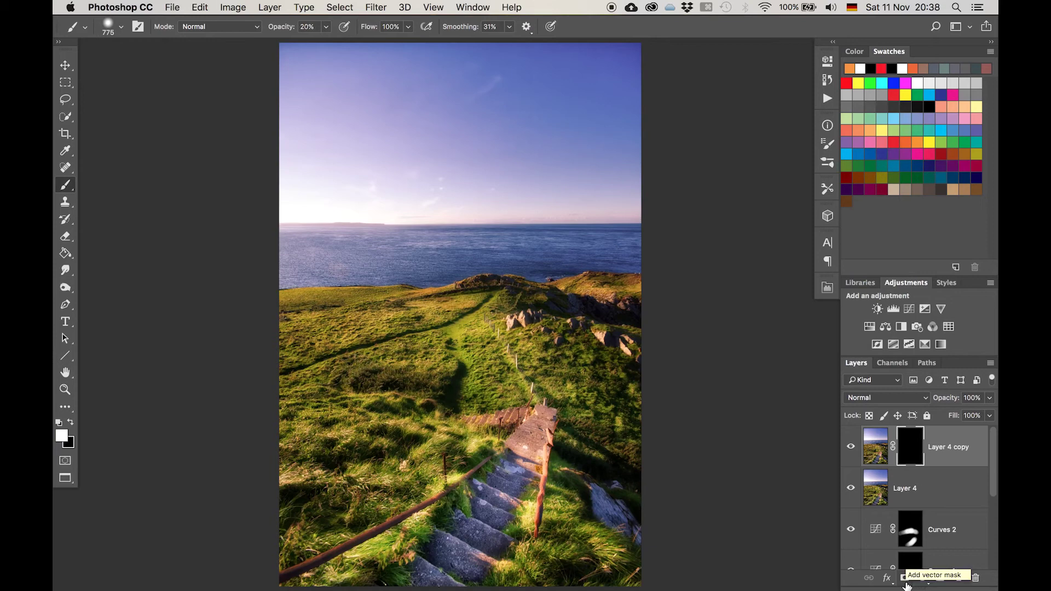
key(super+plus)
mouse_move(264, 323)
mouse_down()
mouse_move(475, 263)
mouse_move(458, 283)
mouse_up()
mouse_move(539, 293)
mouse_down()
mouse_move(427, 294)
mouse_move(498, 293)
mouse_up()
click(257, 311)
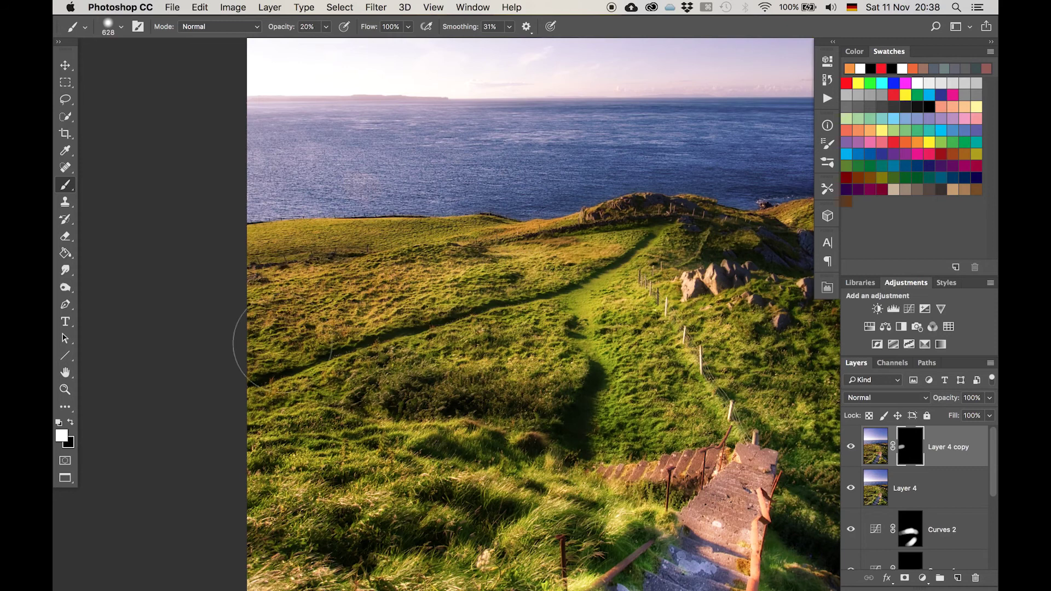
drag(492, 235, 438, 236)
click(637, 202)
scroll(657, 247, right, 10)
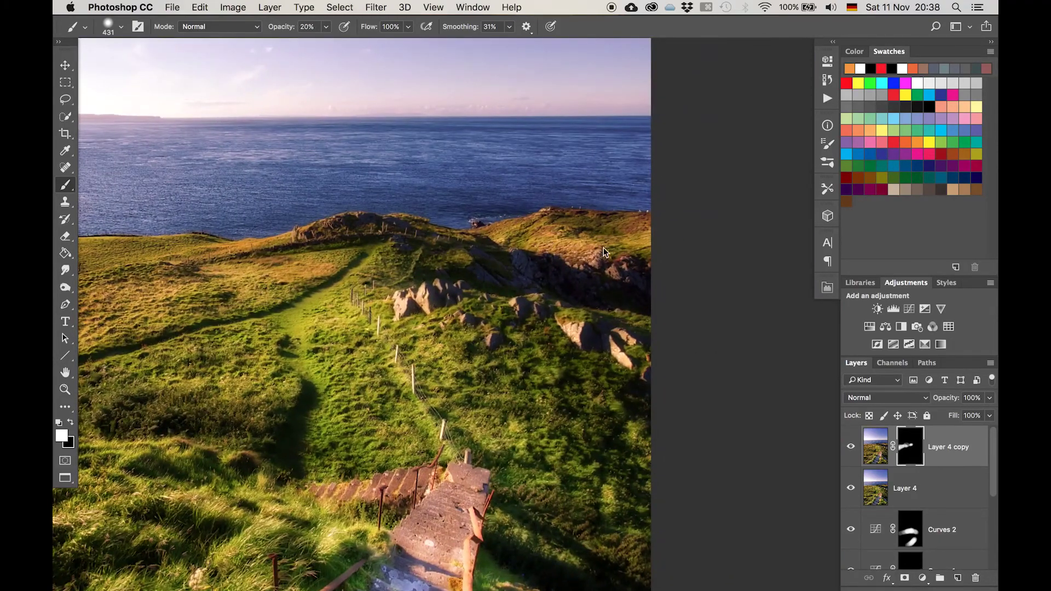
drag(373, 294, 703, 192)
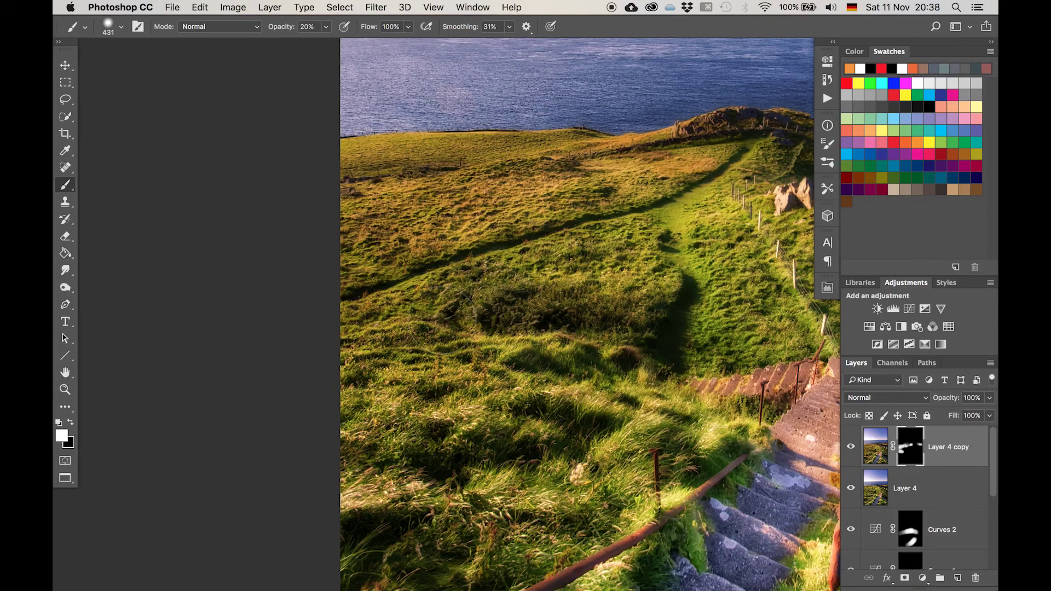
key(super+0)
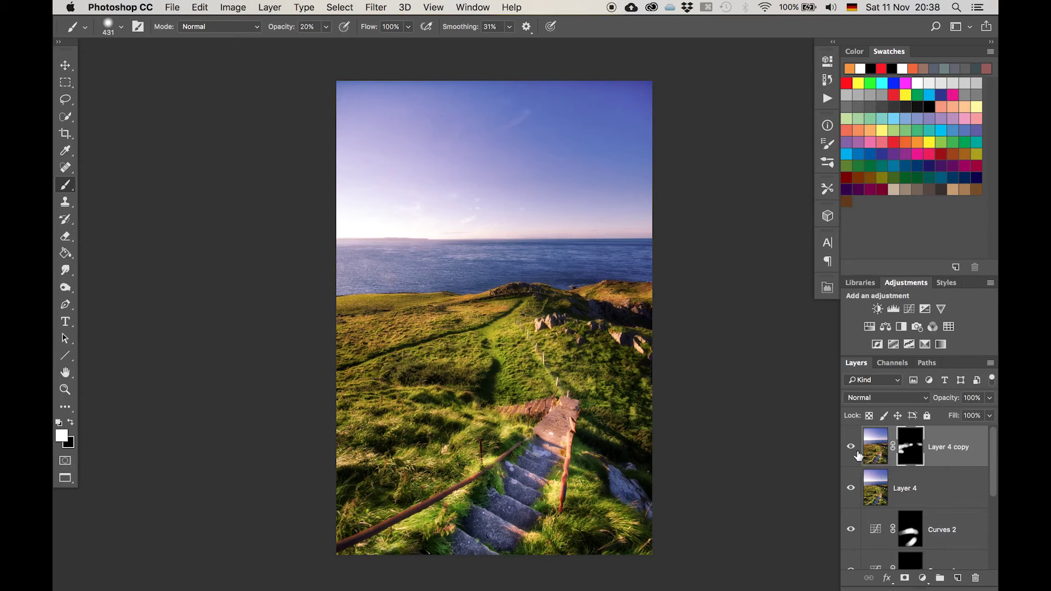
- Add a Curves adjustment layer with the white point pulled slightly inward and a shadow point at input 80, output 75
click(910, 310)
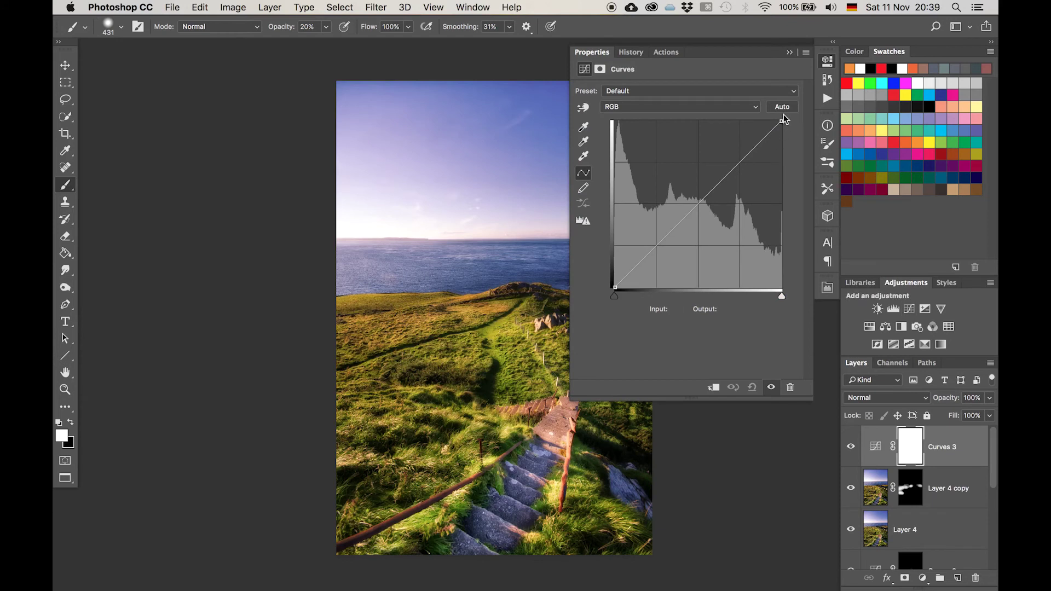
drag(781, 121, 778, 117)
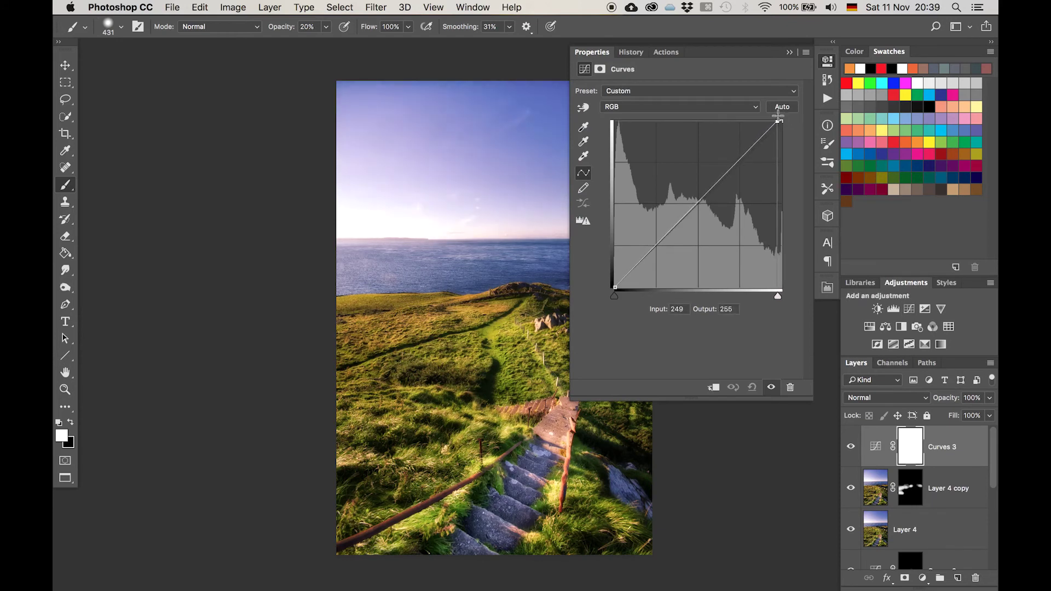
drag(779, 117, 777, 118)
drag(669, 240, 667, 239)
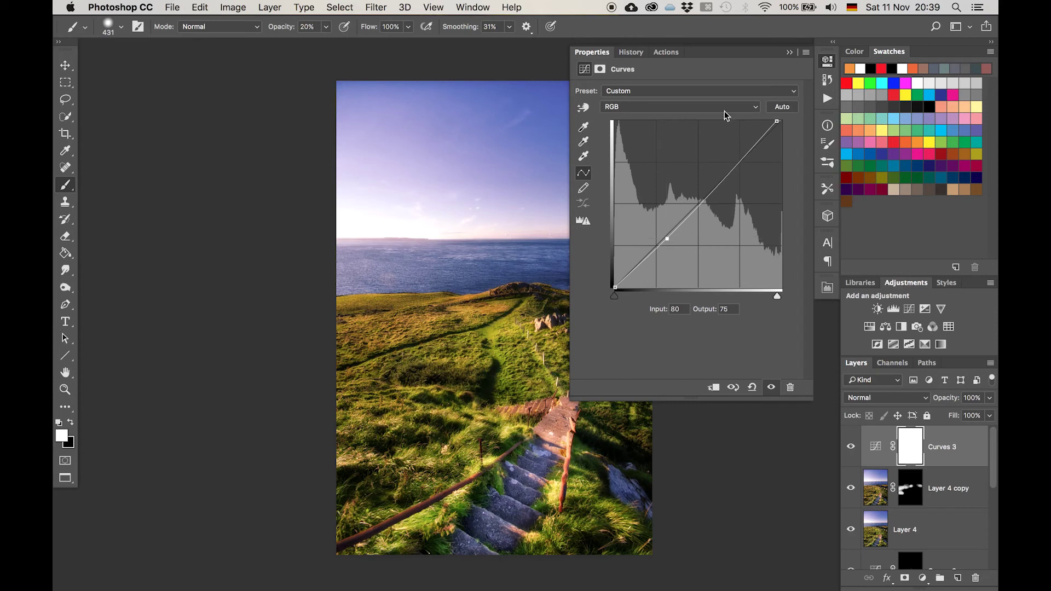
click(790, 52)
- Toggle the contrast curve's visibility repeatedly to compare the photo with and without it
click(852, 449)
click(852, 449)
click(852, 449)
click(852, 455)
click(853, 455)
click(853, 455)
click(852, 454)
click(853, 455)
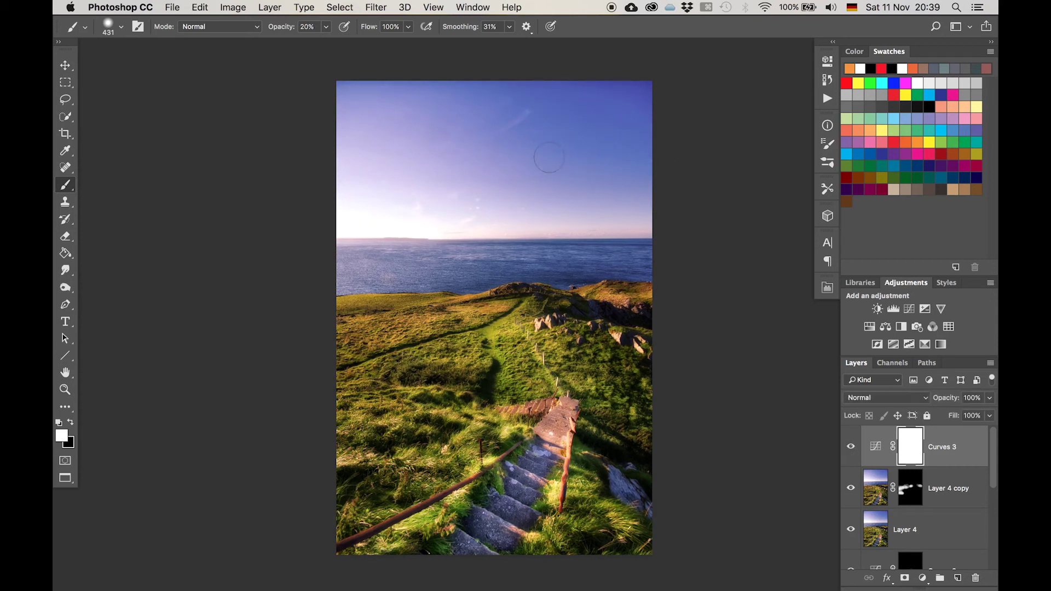
click(853, 450)
click(854, 449)
click(855, 449)
click(855, 449)
- Add a second Curves adjustment layer that darkens the midtones, and invert its mask to black
click(893, 309)
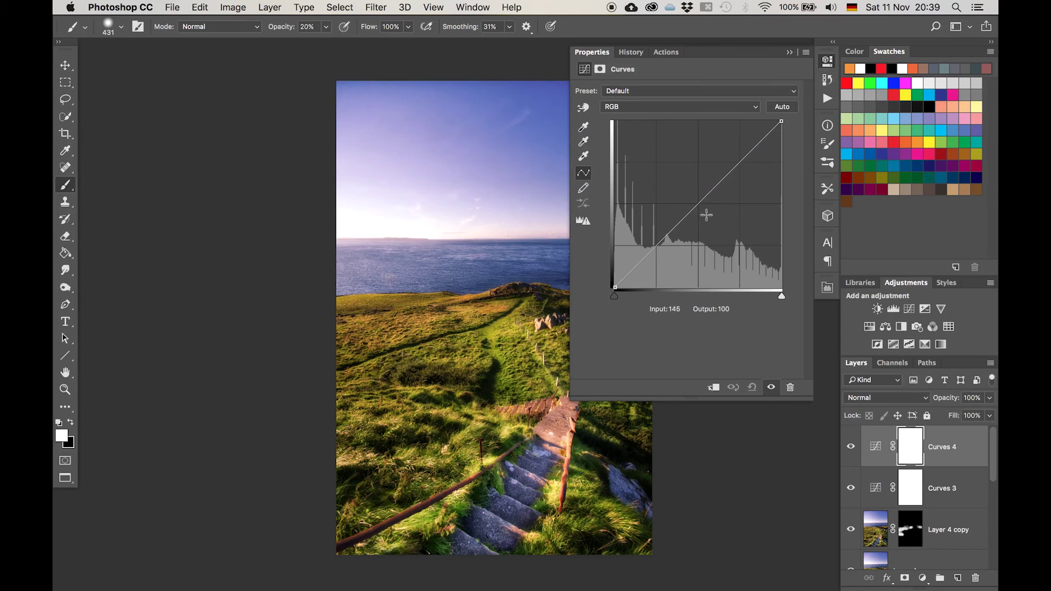
click(706, 214)
click(790, 52)
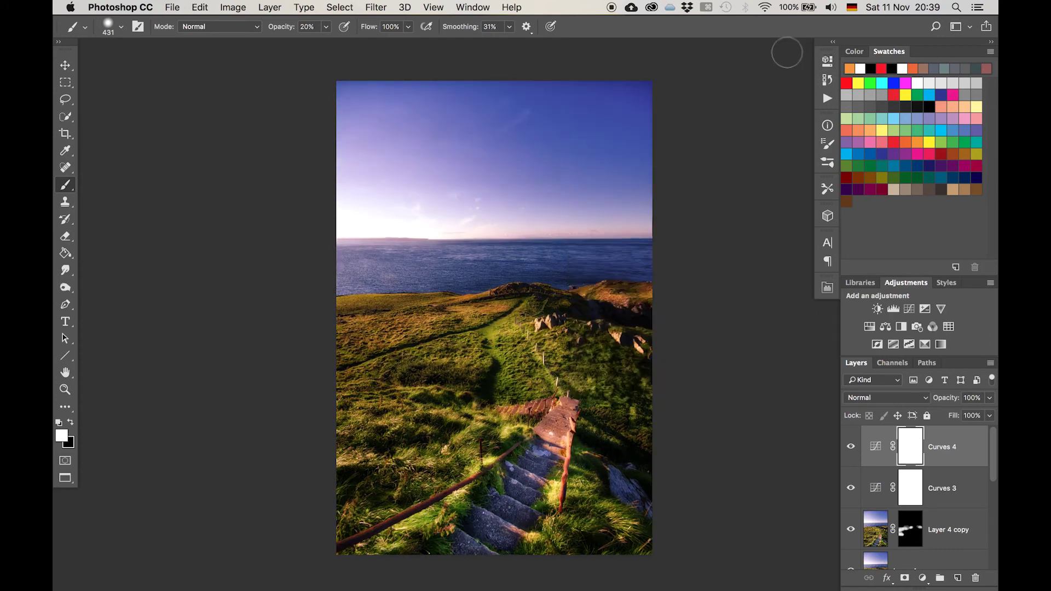
key(super+i)
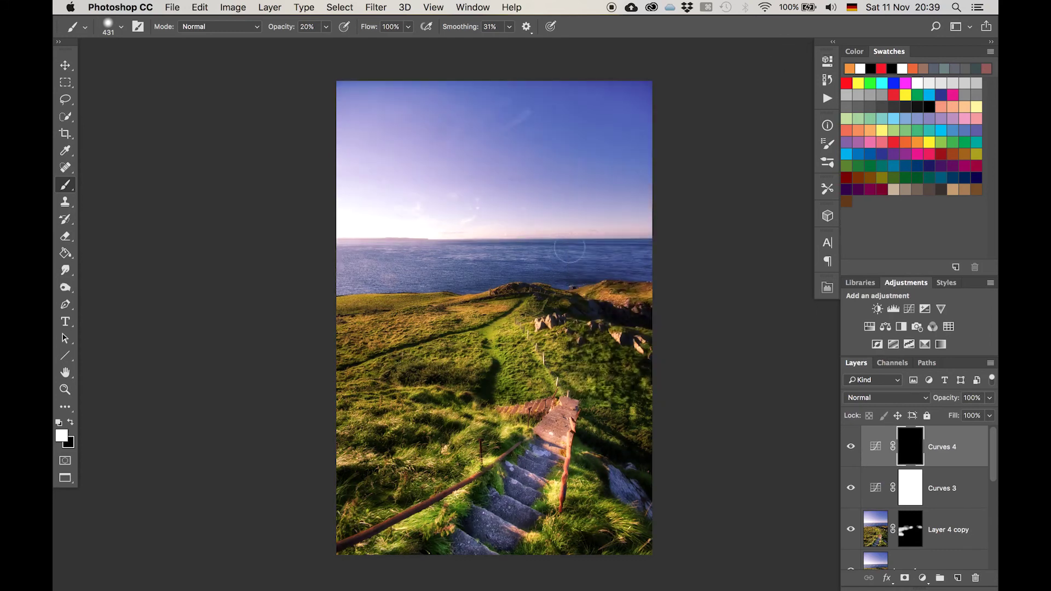
- Paint a vignette in white at 20% opacity on the darkening curve's mask with a very large soft brush along the photo's edges
drag(534, 383, 641, 391)
key(super+minus)
mouse_move(585, 365)
mouse_down()
mouse_move(546, 434)
mouse_move(469, 446)
mouse_up()
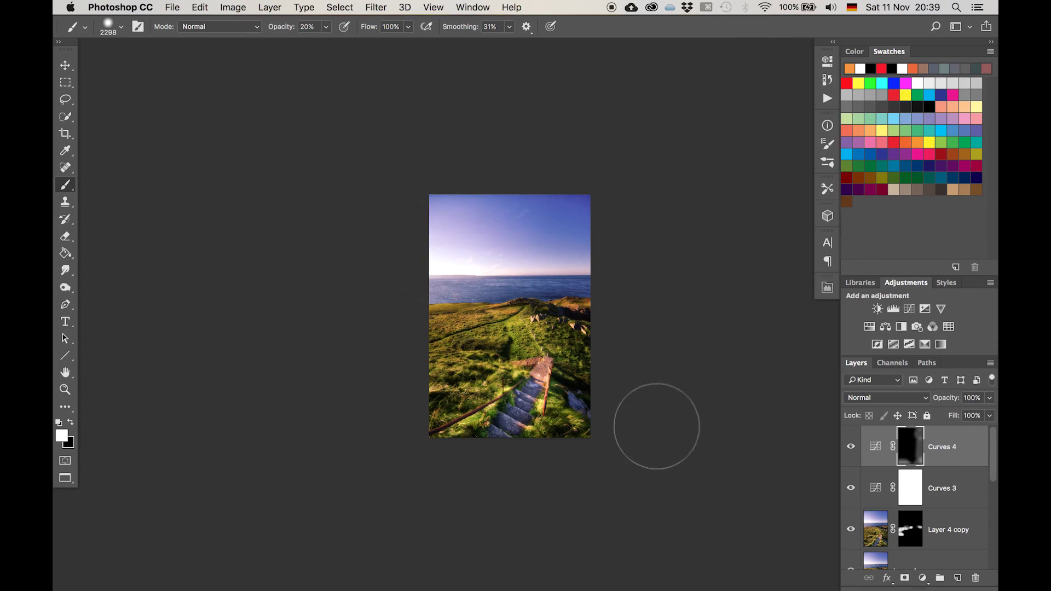
mouse_move(605, 392)
mouse_down()
mouse_move(597, 438)
mouse_move(553, 432)
mouse_up()
key(super+equal)
key(super+equal)
key(super+equal)
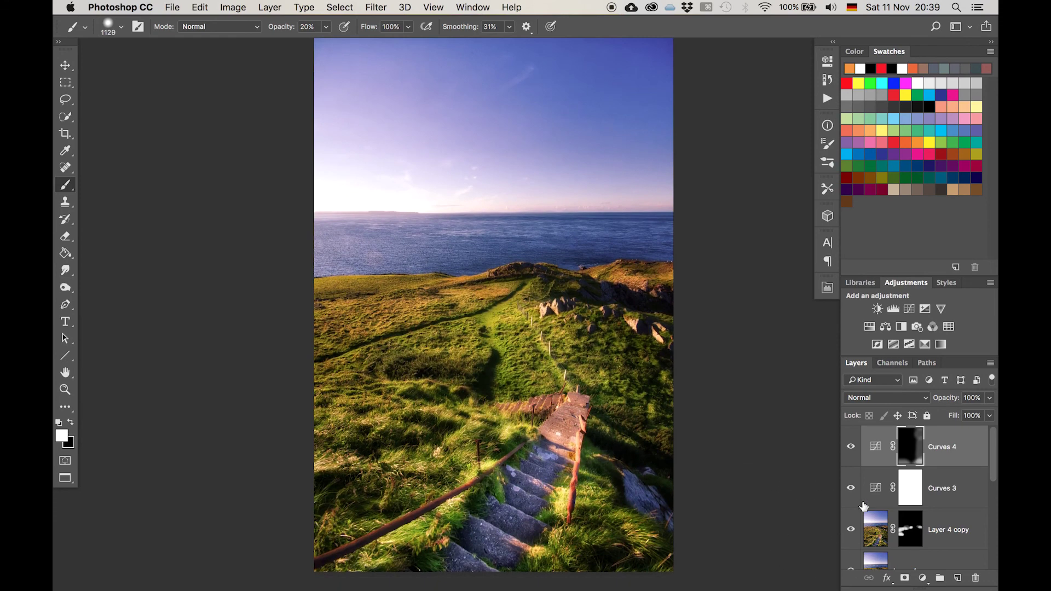
- Toggle all layers above the Background off and on to compare the finished edit with the original
scroll(850, 545, down, 5)
alt+click(850, 550)
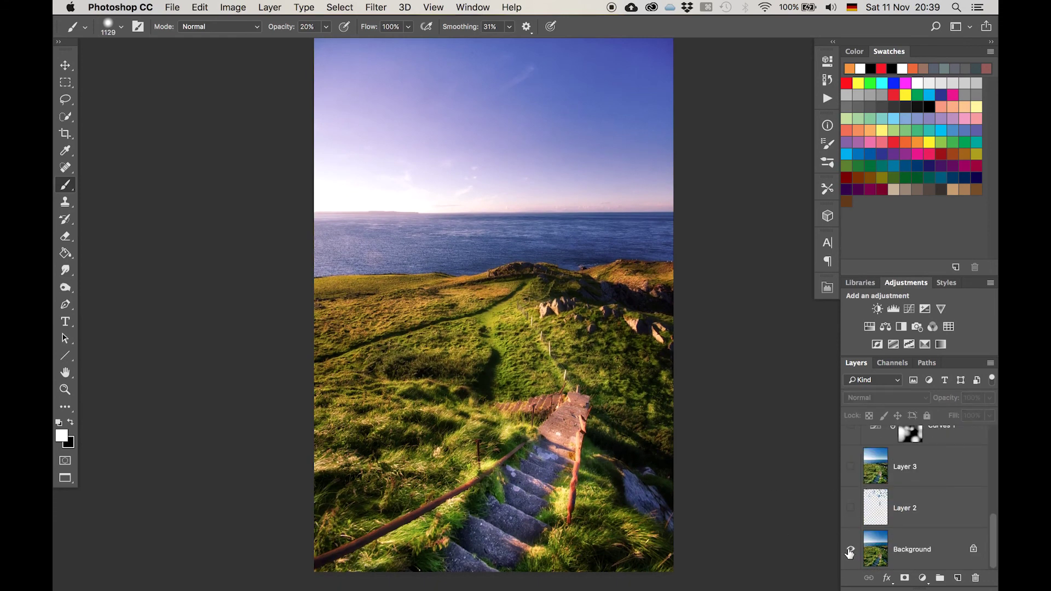
alt+click(850, 550)
alt+click(850, 551)
alt+click(850, 550)
alt+click(850, 551)
alt+click(850, 550)
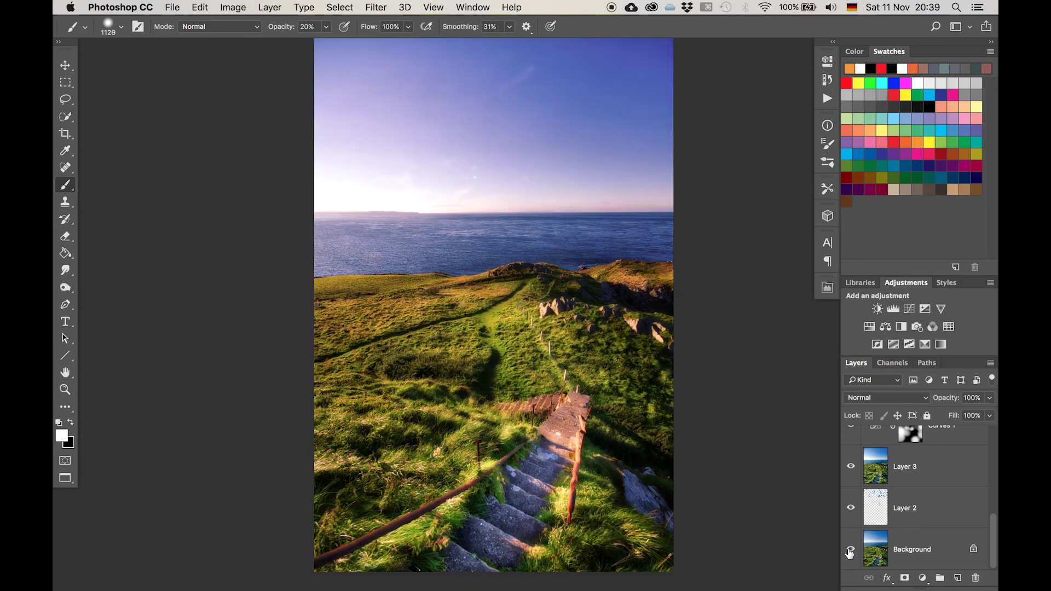